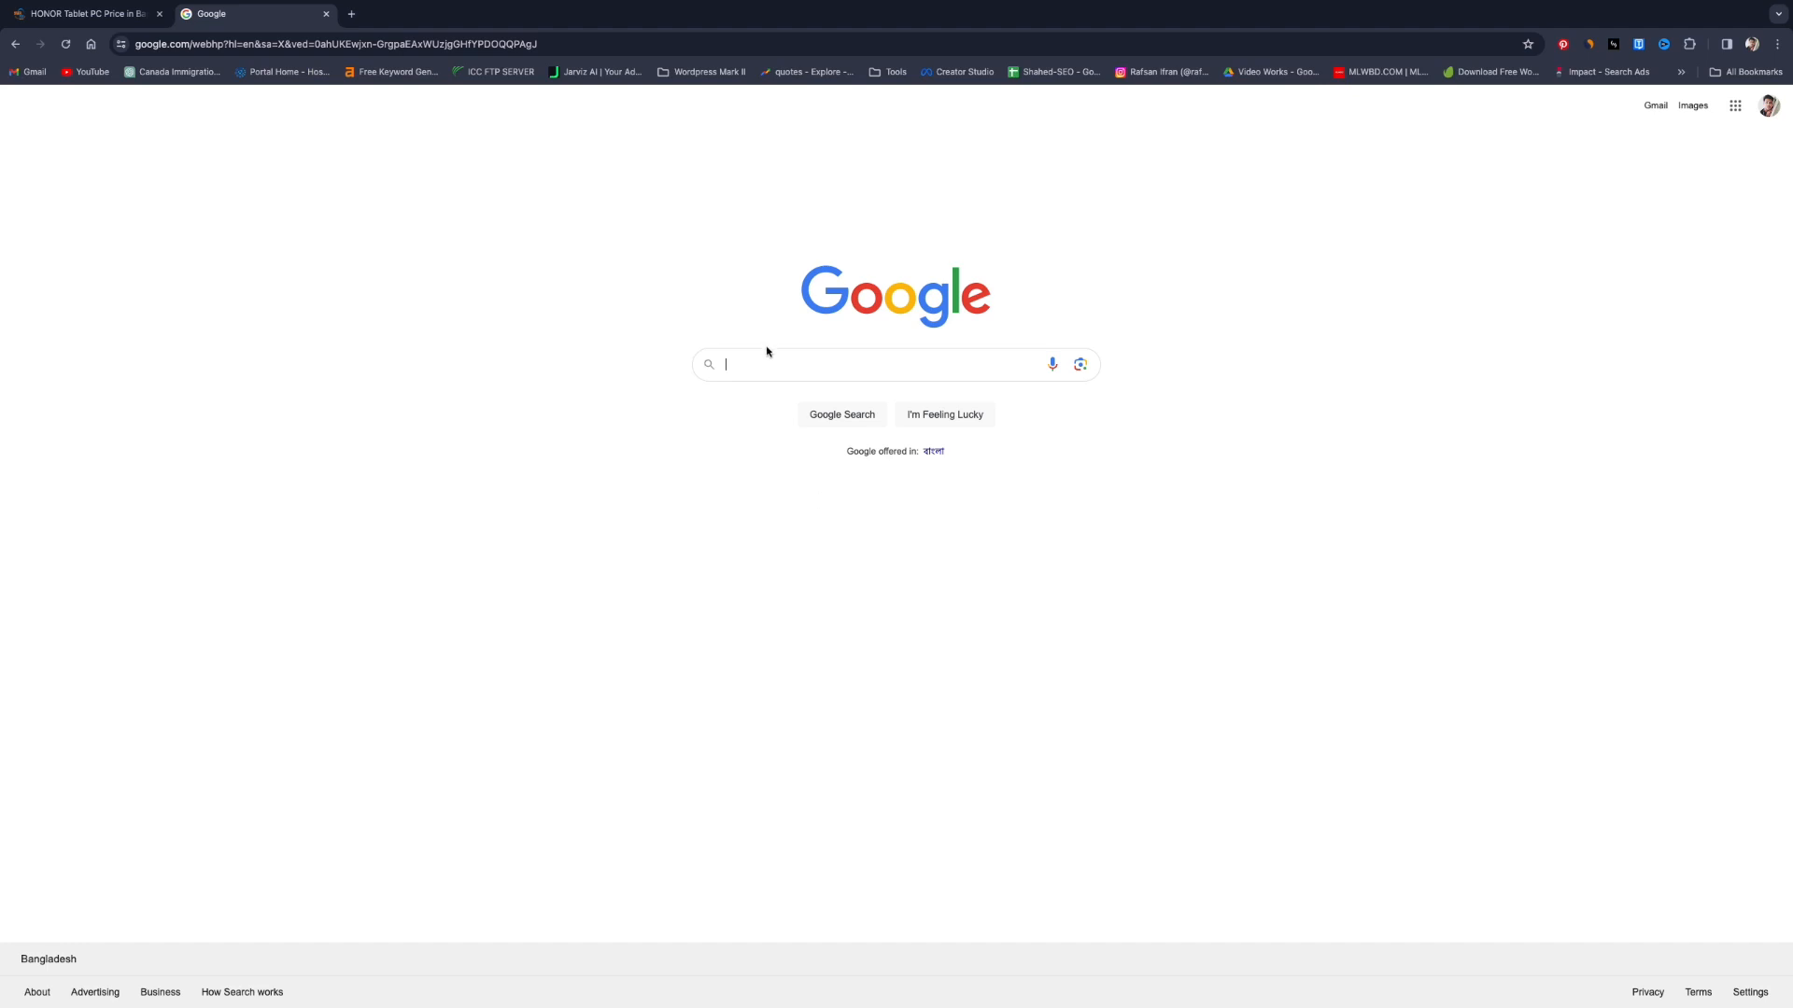
Search Google for "adobe firefly" and open Adobe's Firefly product page from the results
{"action": "left_click", "coordinate": [768, 353]}
{"action": "type", "text": "adob"}
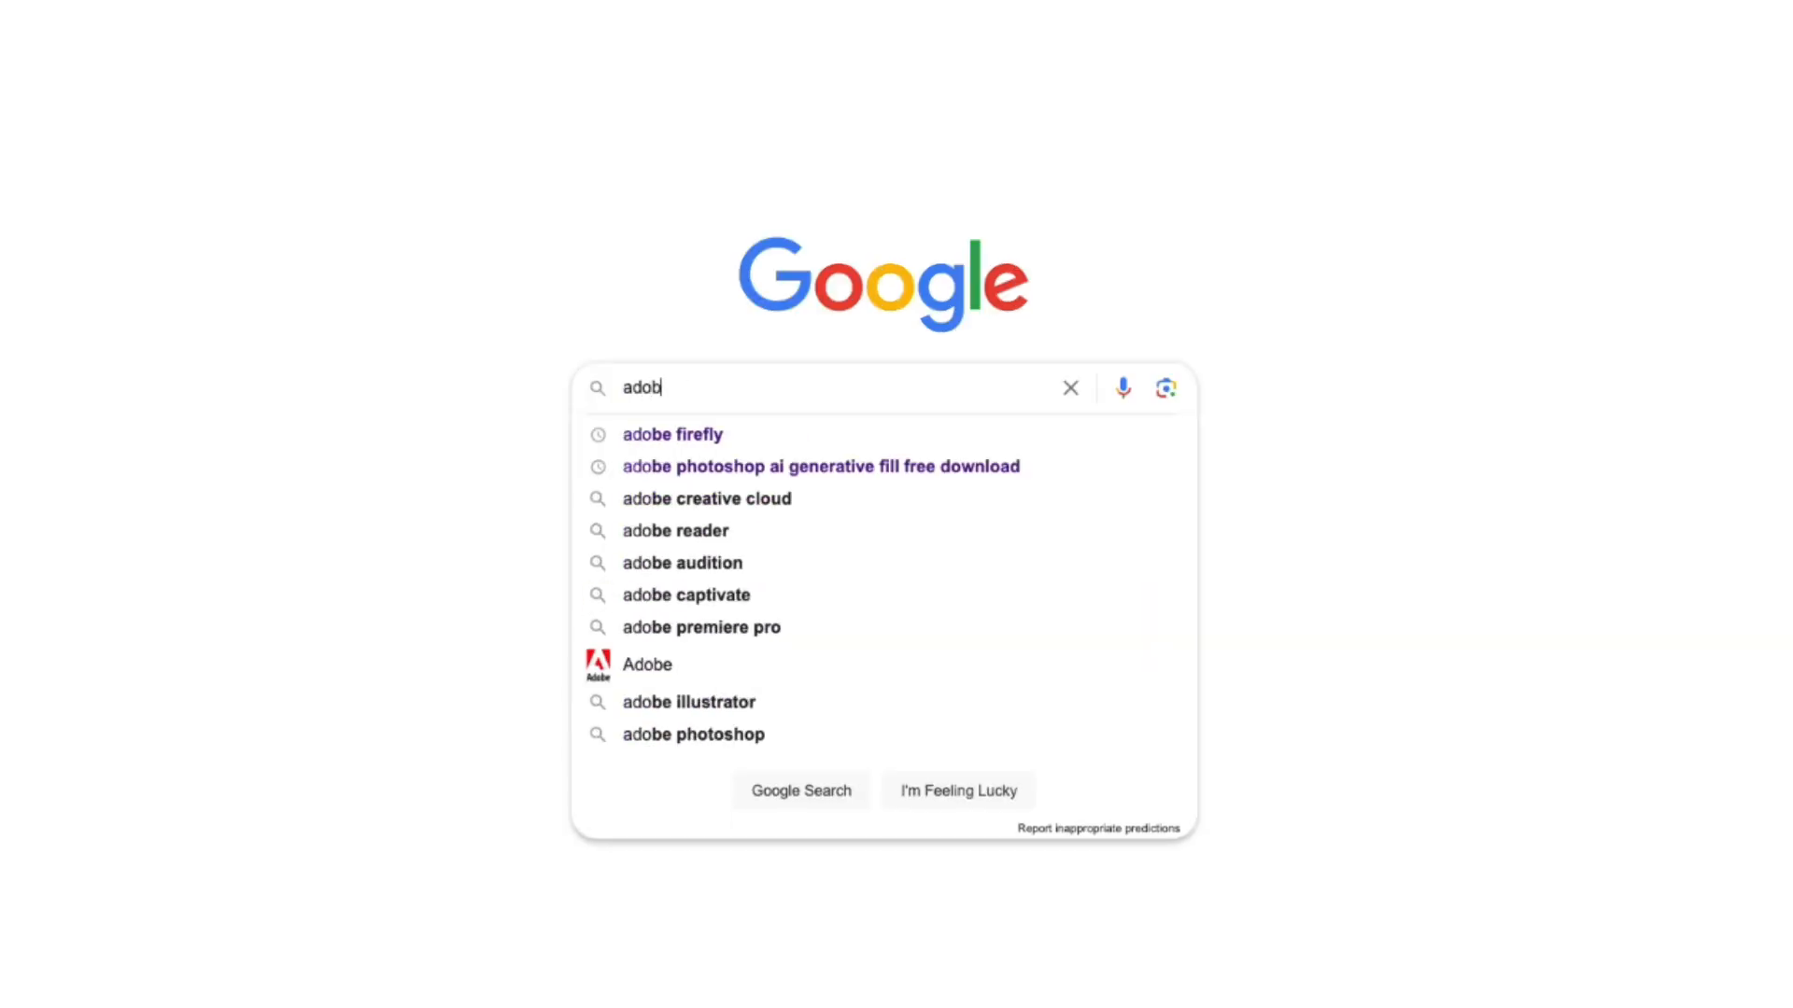
{"action": "type", "text": "e firefly"}
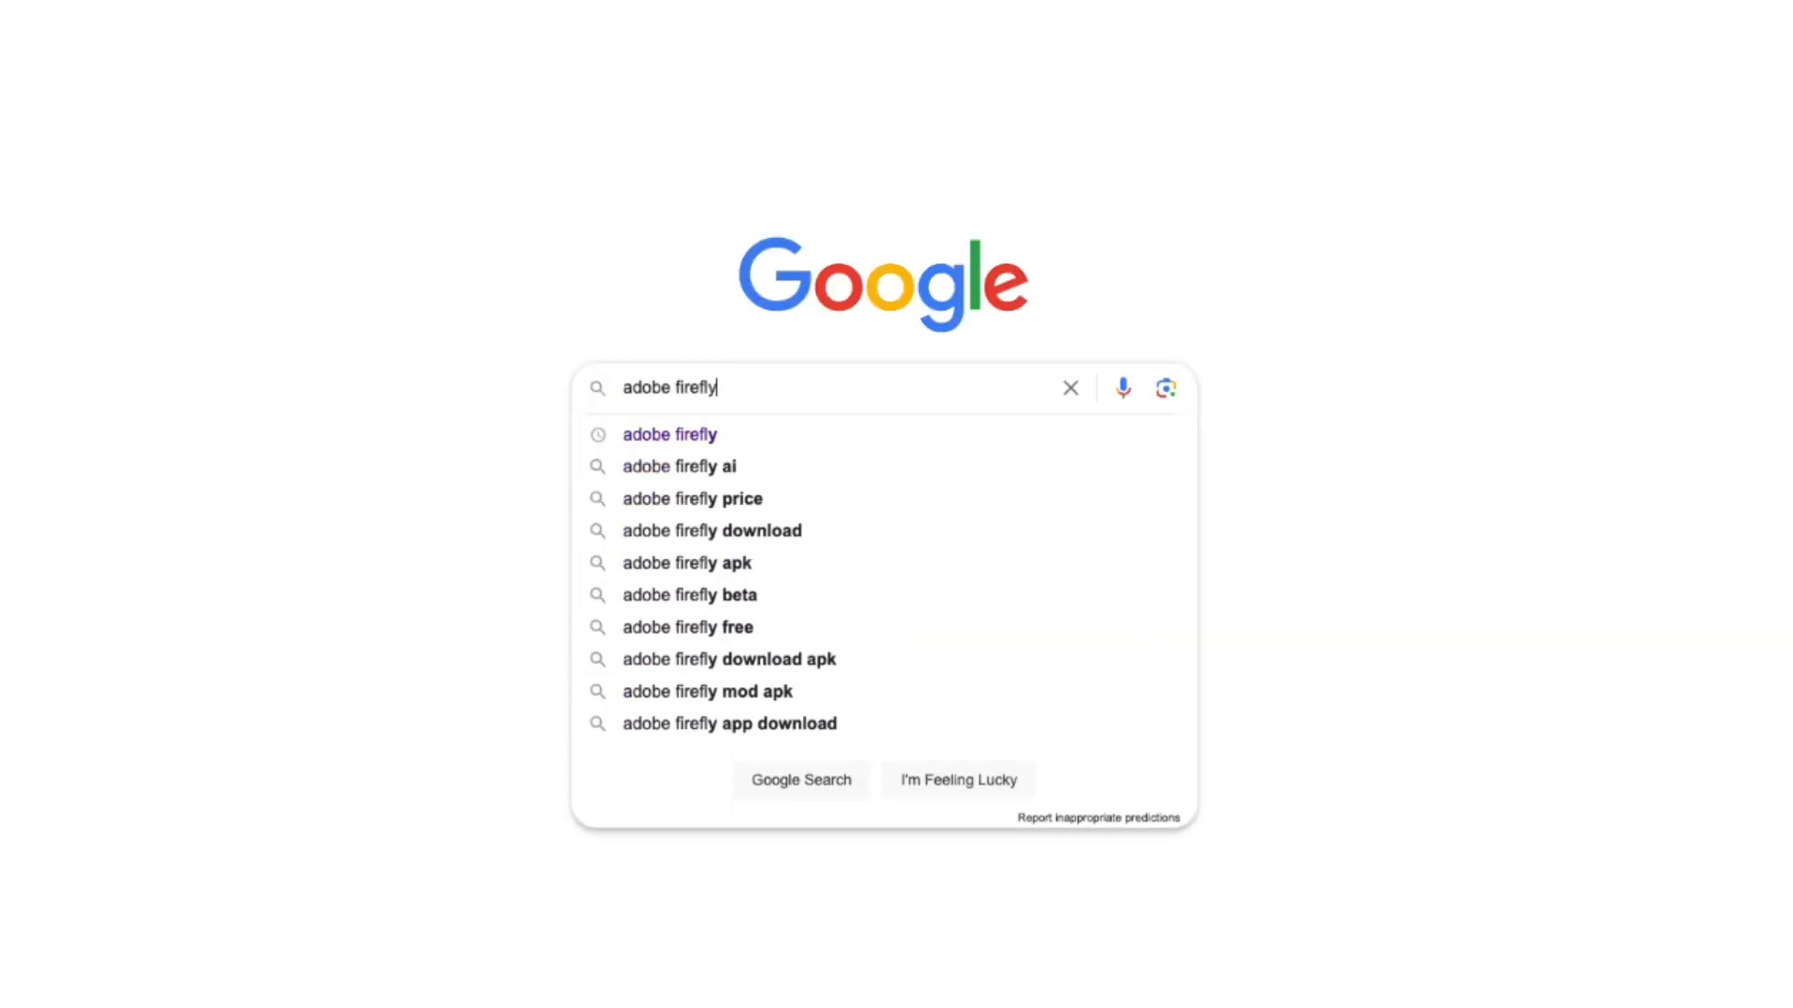
{"action": "left_click", "coordinate": [729, 439]}
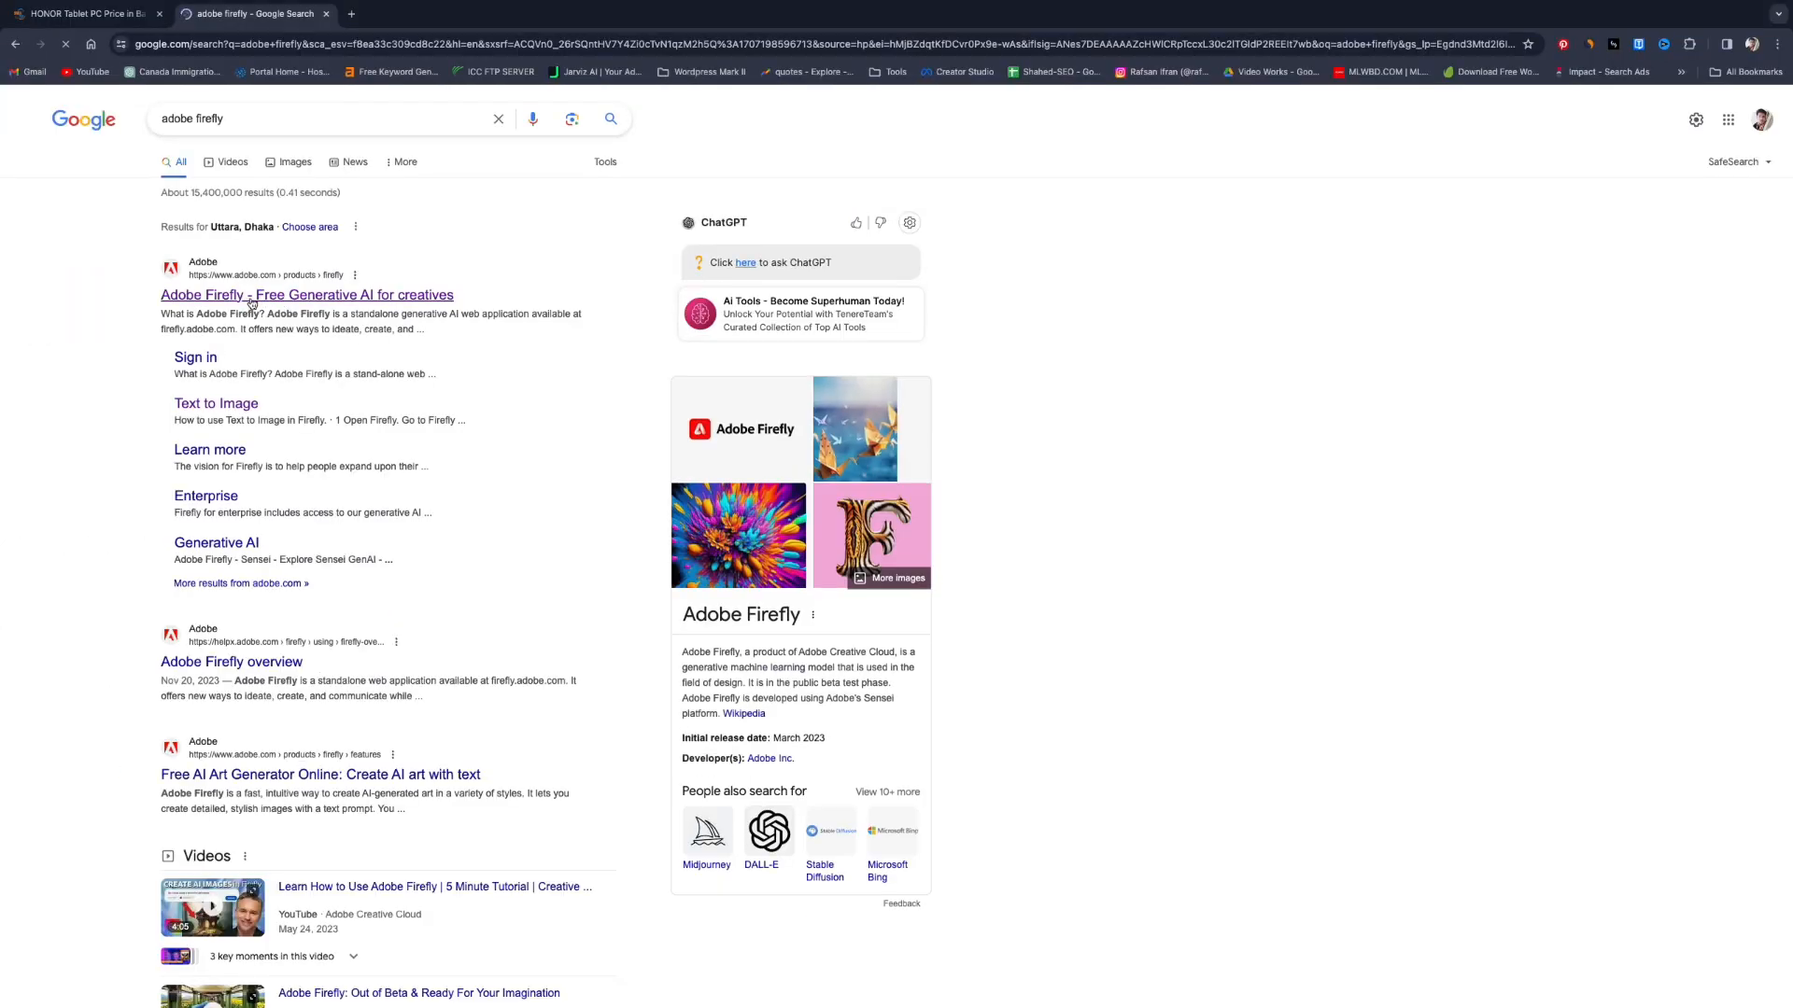
{"action": "left_click", "coordinate": [323, 303]}
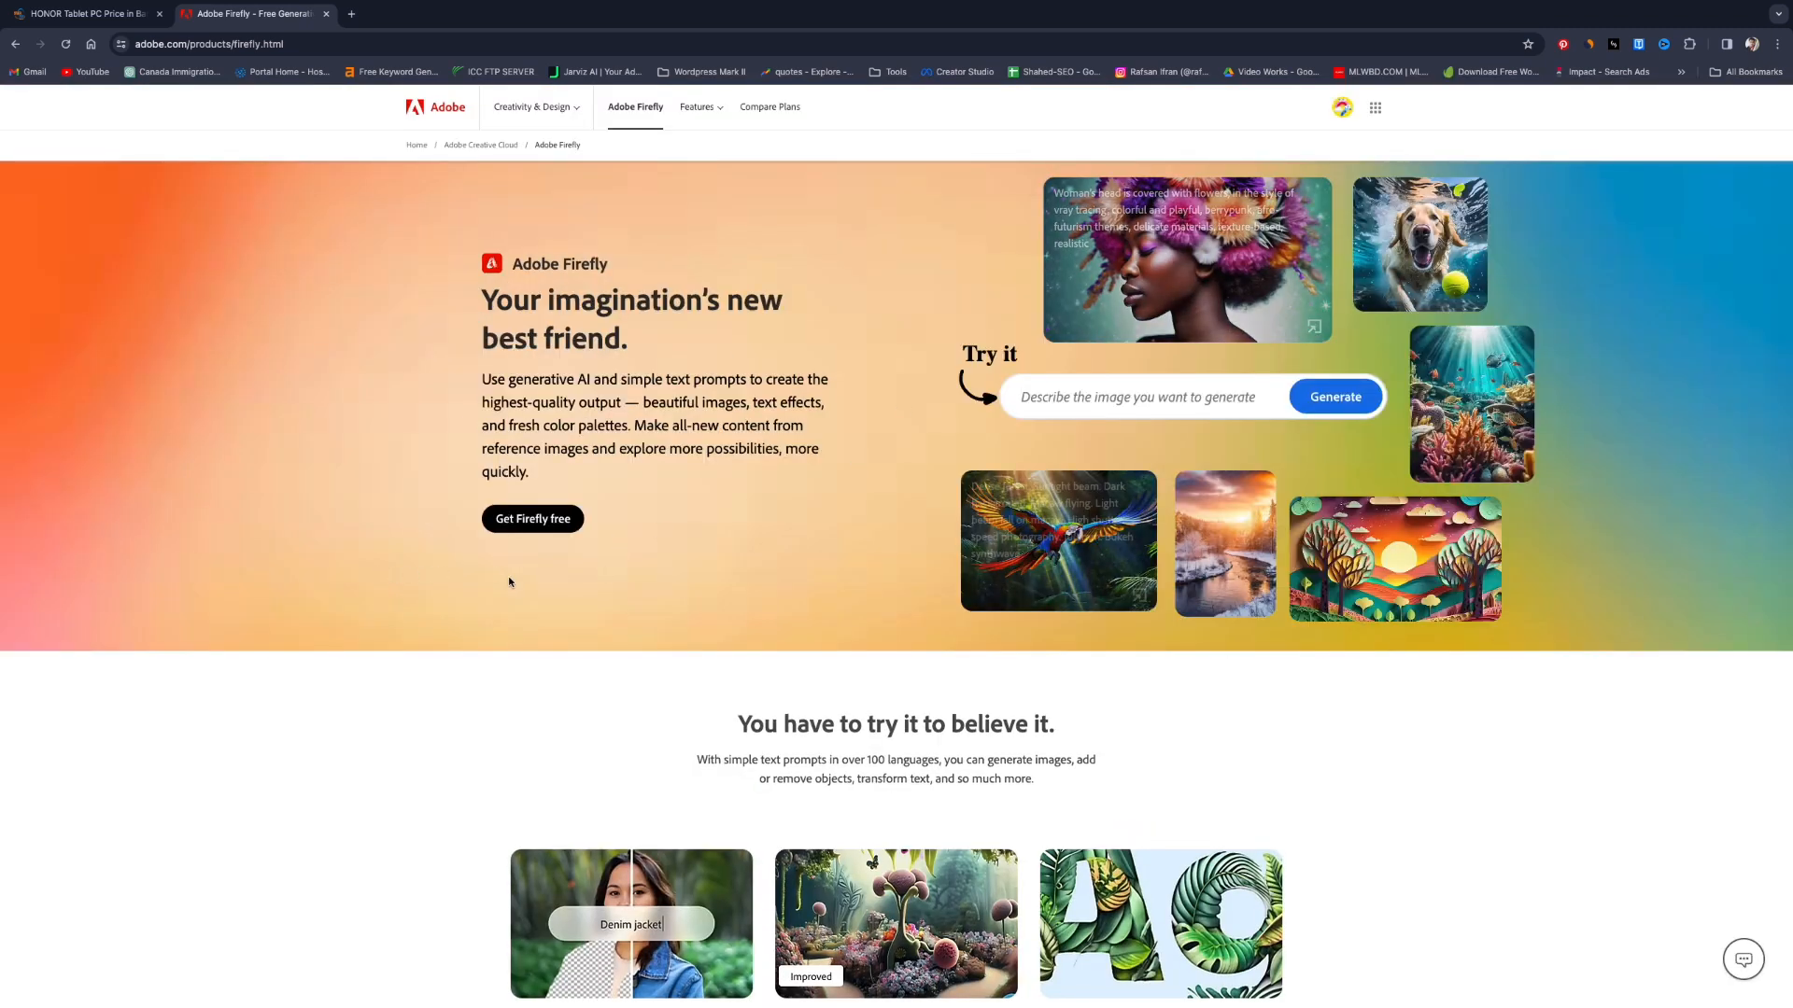
Launch the free Firefly web app from the product page and dismiss the What's new dialog
{"action": "scroll", "coordinate": [598, 688], "scroll_direction": "down", "scroll_amount": 5}
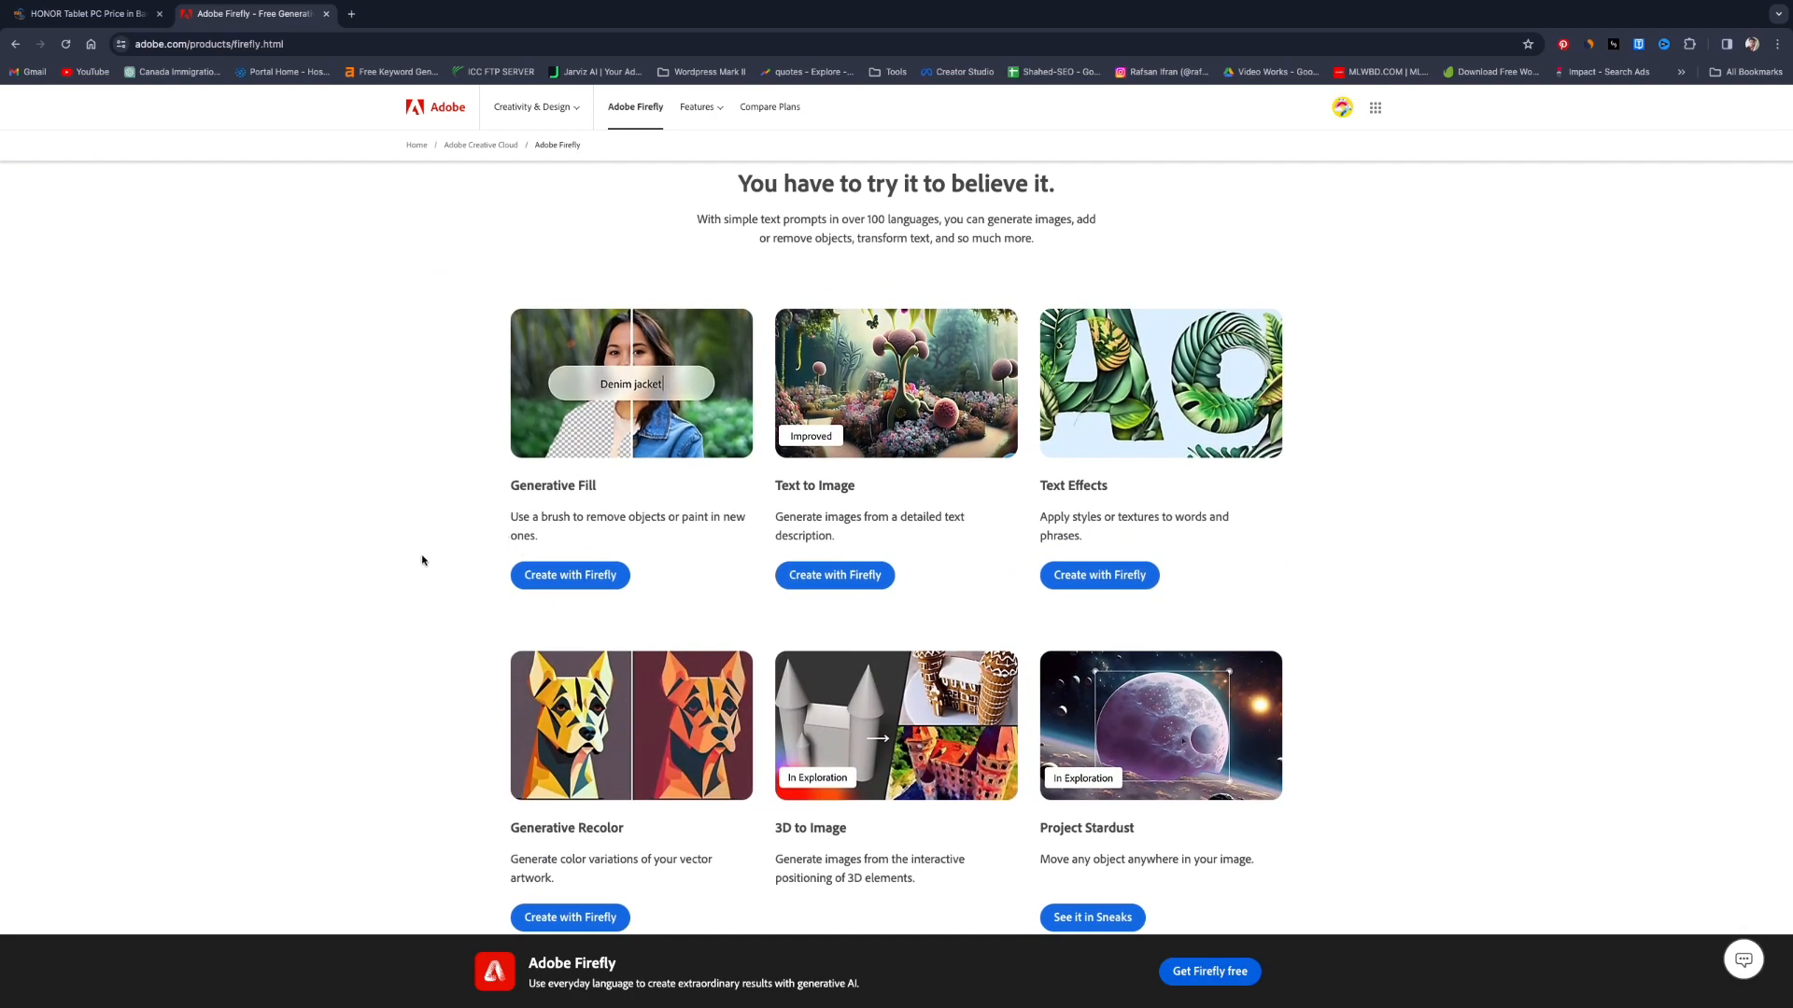
{"action": "scroll", "coordinate": [422, 560], "scroll_direction": "down", "scroll_amount": 5}
{"action": "scroll", "coordinate": [421, 557], "scroll_direction": "up", "scroll_amount": 10}
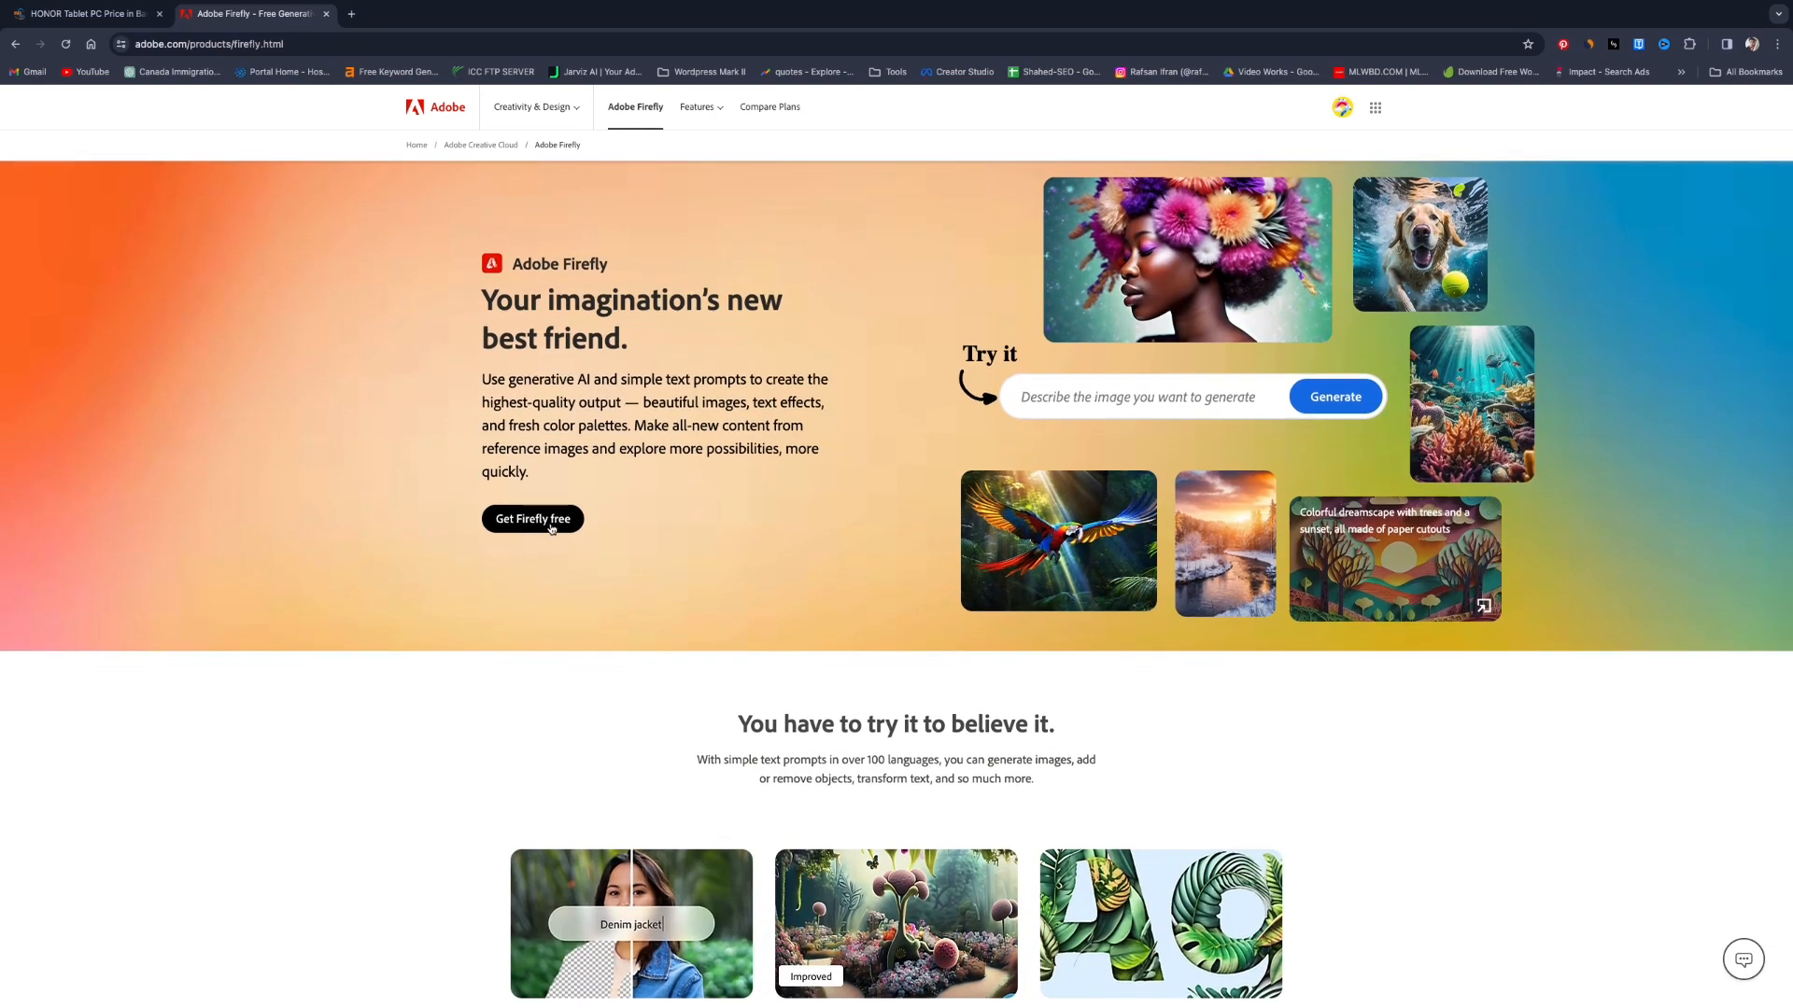
{"action": "left_click", "coordinate": [552, 529]}
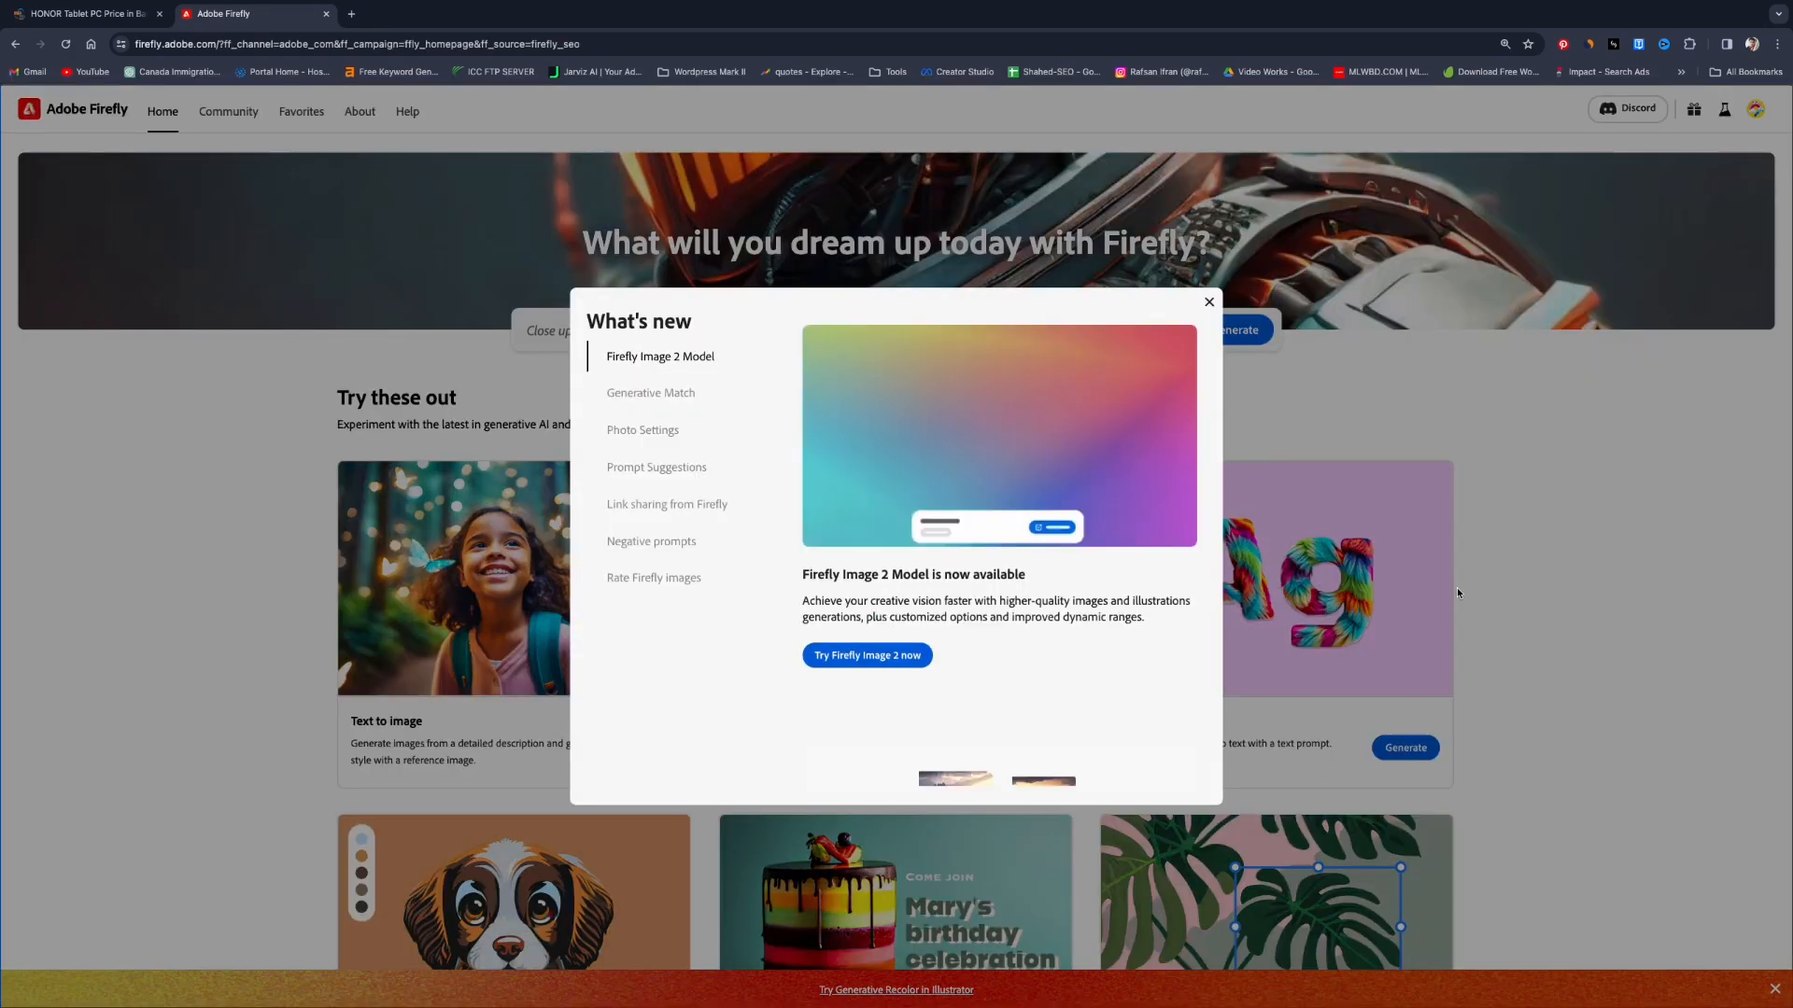
{"action": "left_click", "coordinate": [1209, 301]}
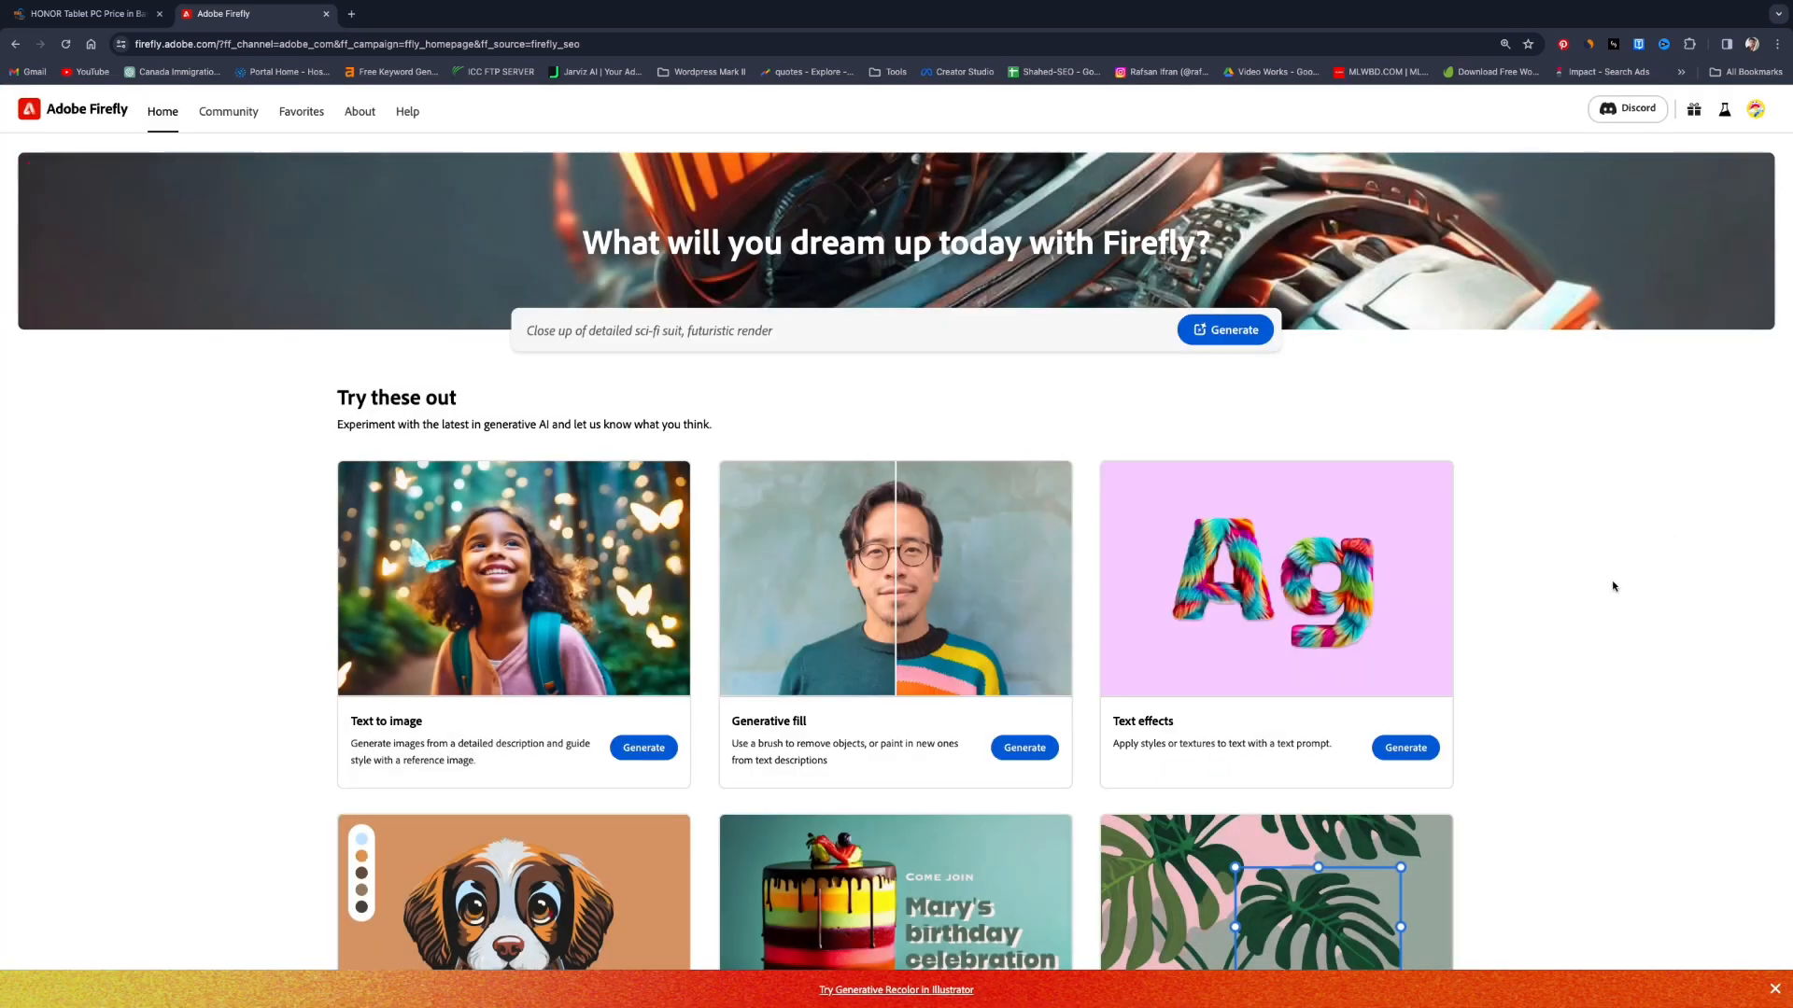
Open Text to image and generate images from the prompt "professional clean food logo design with glass of beer concept"
{"action": "scroll", "coordinate": [1614, 586], "scroll_direction": "down", "scroll_amount": 3}
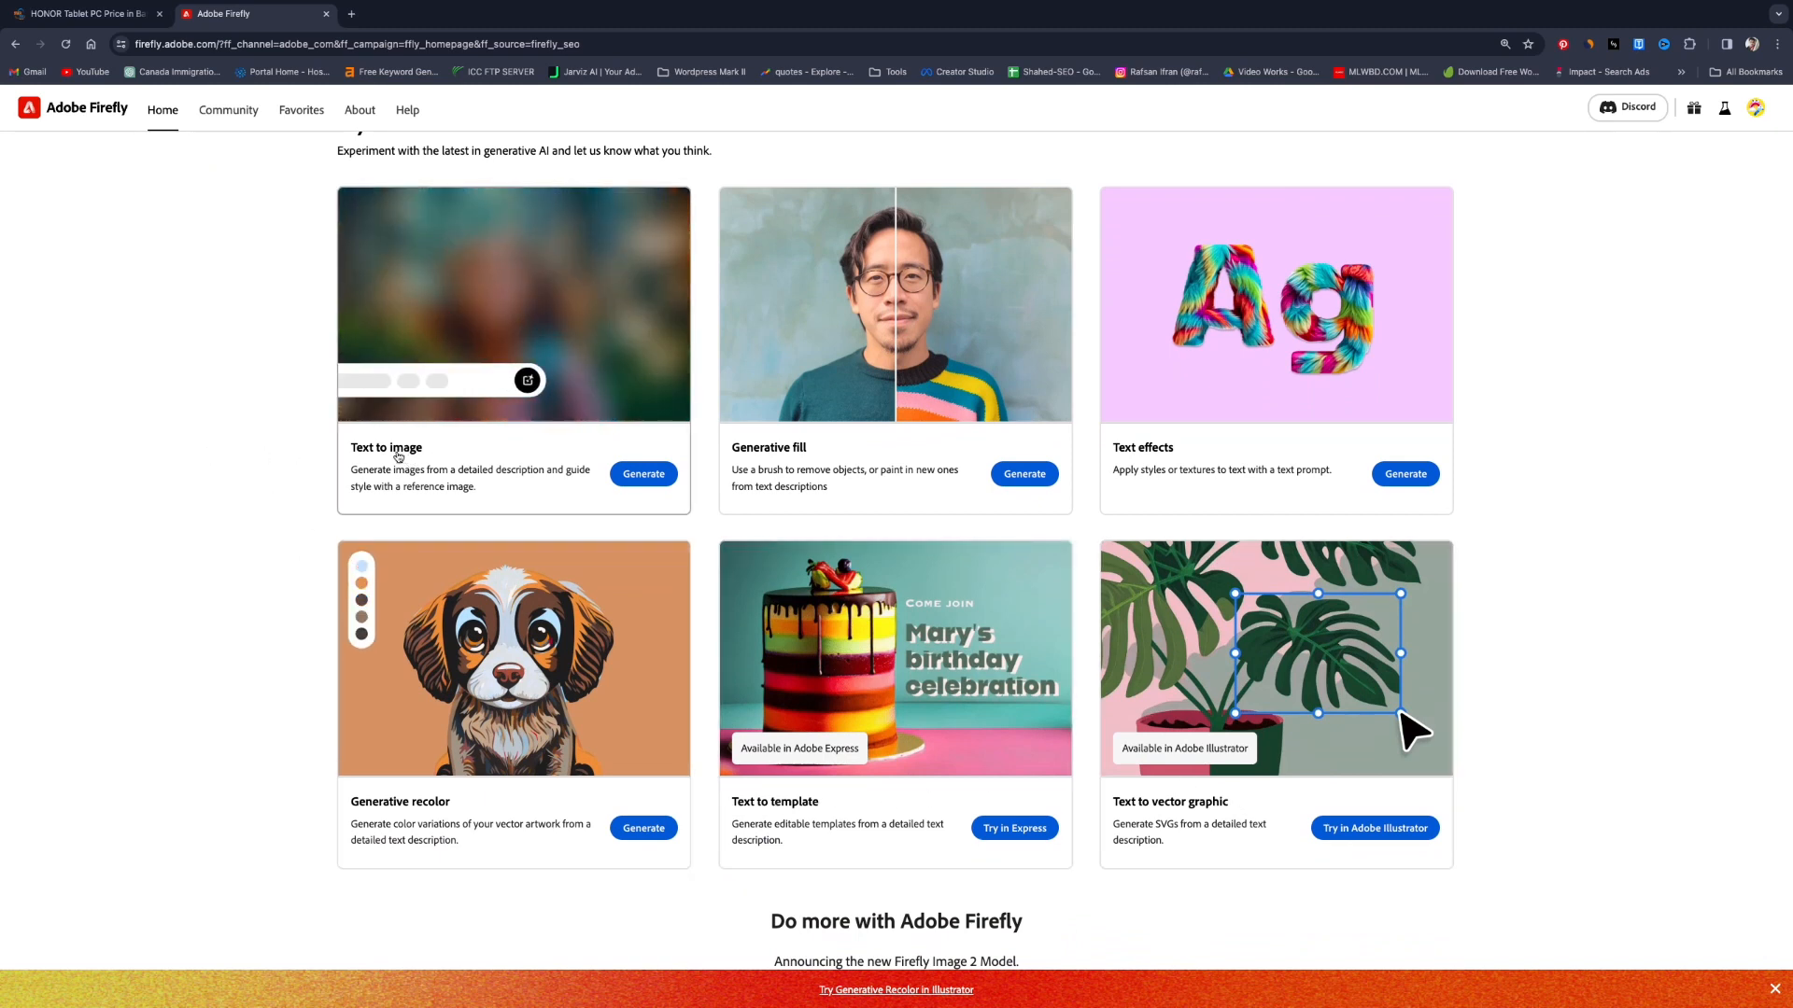
{"action": "left_click", "coordinate": [653, 474]}
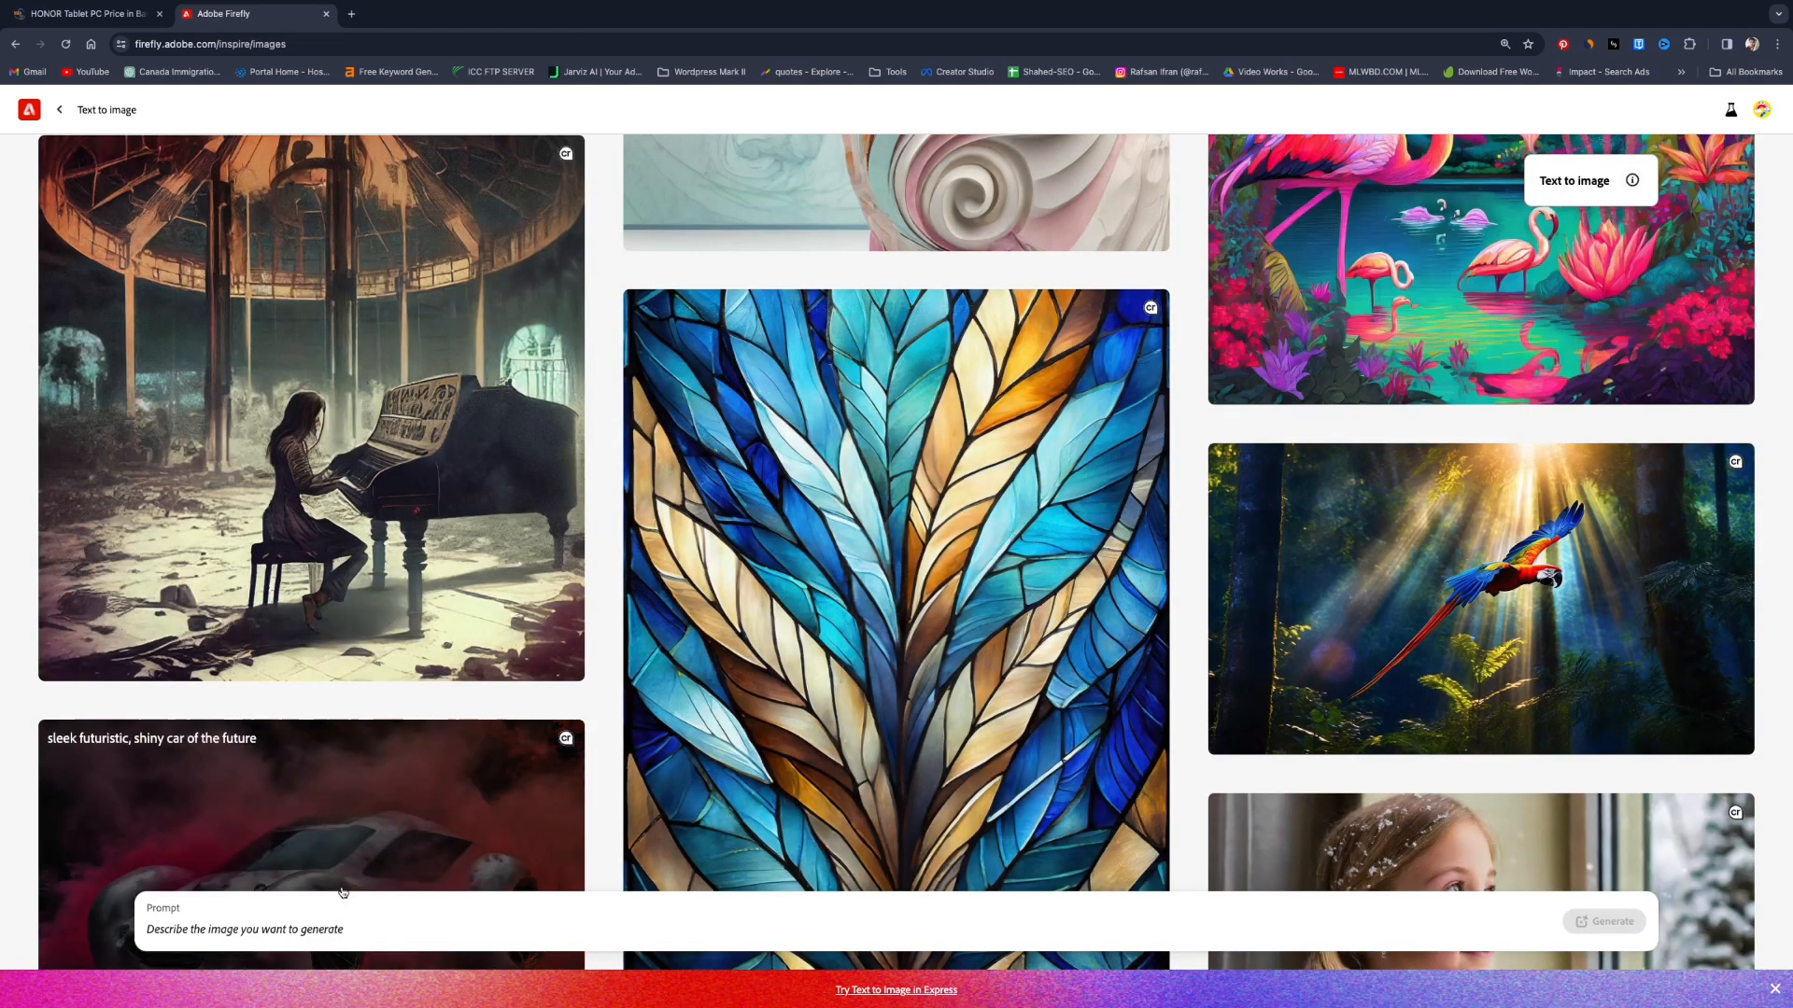
{"action": "key", "text": "ctrl+plus"}
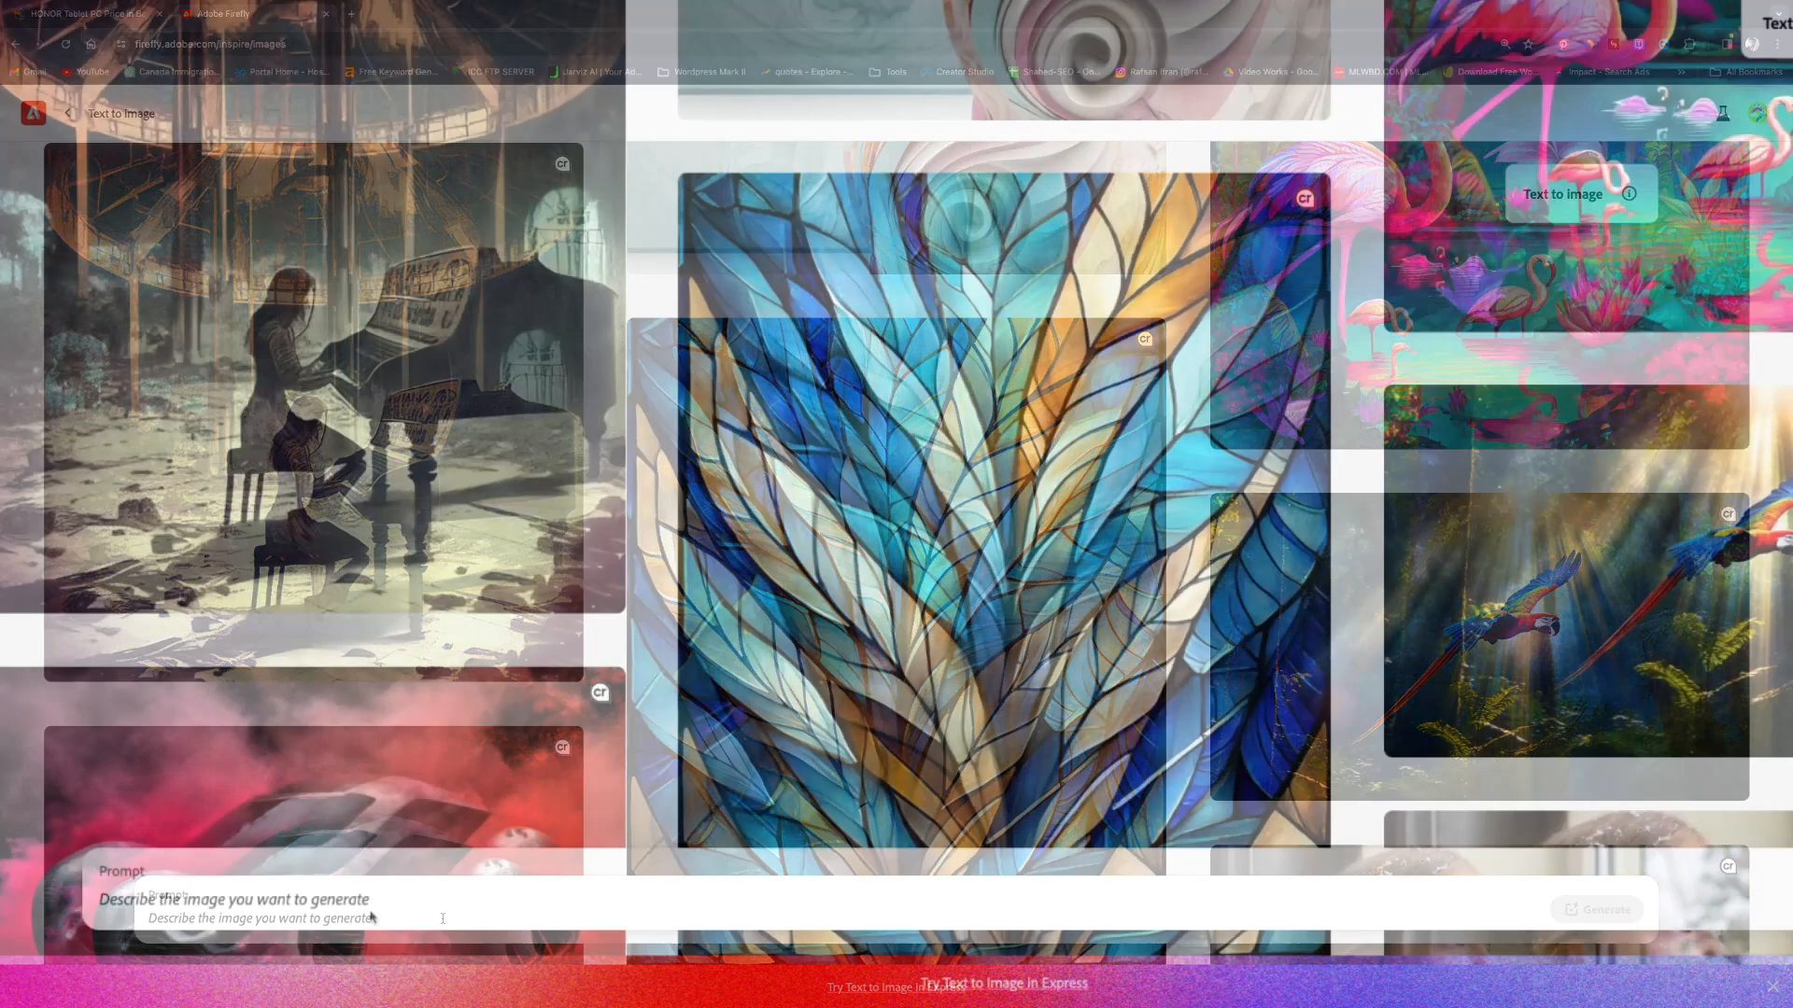
{"action": "type", "text": "P"}
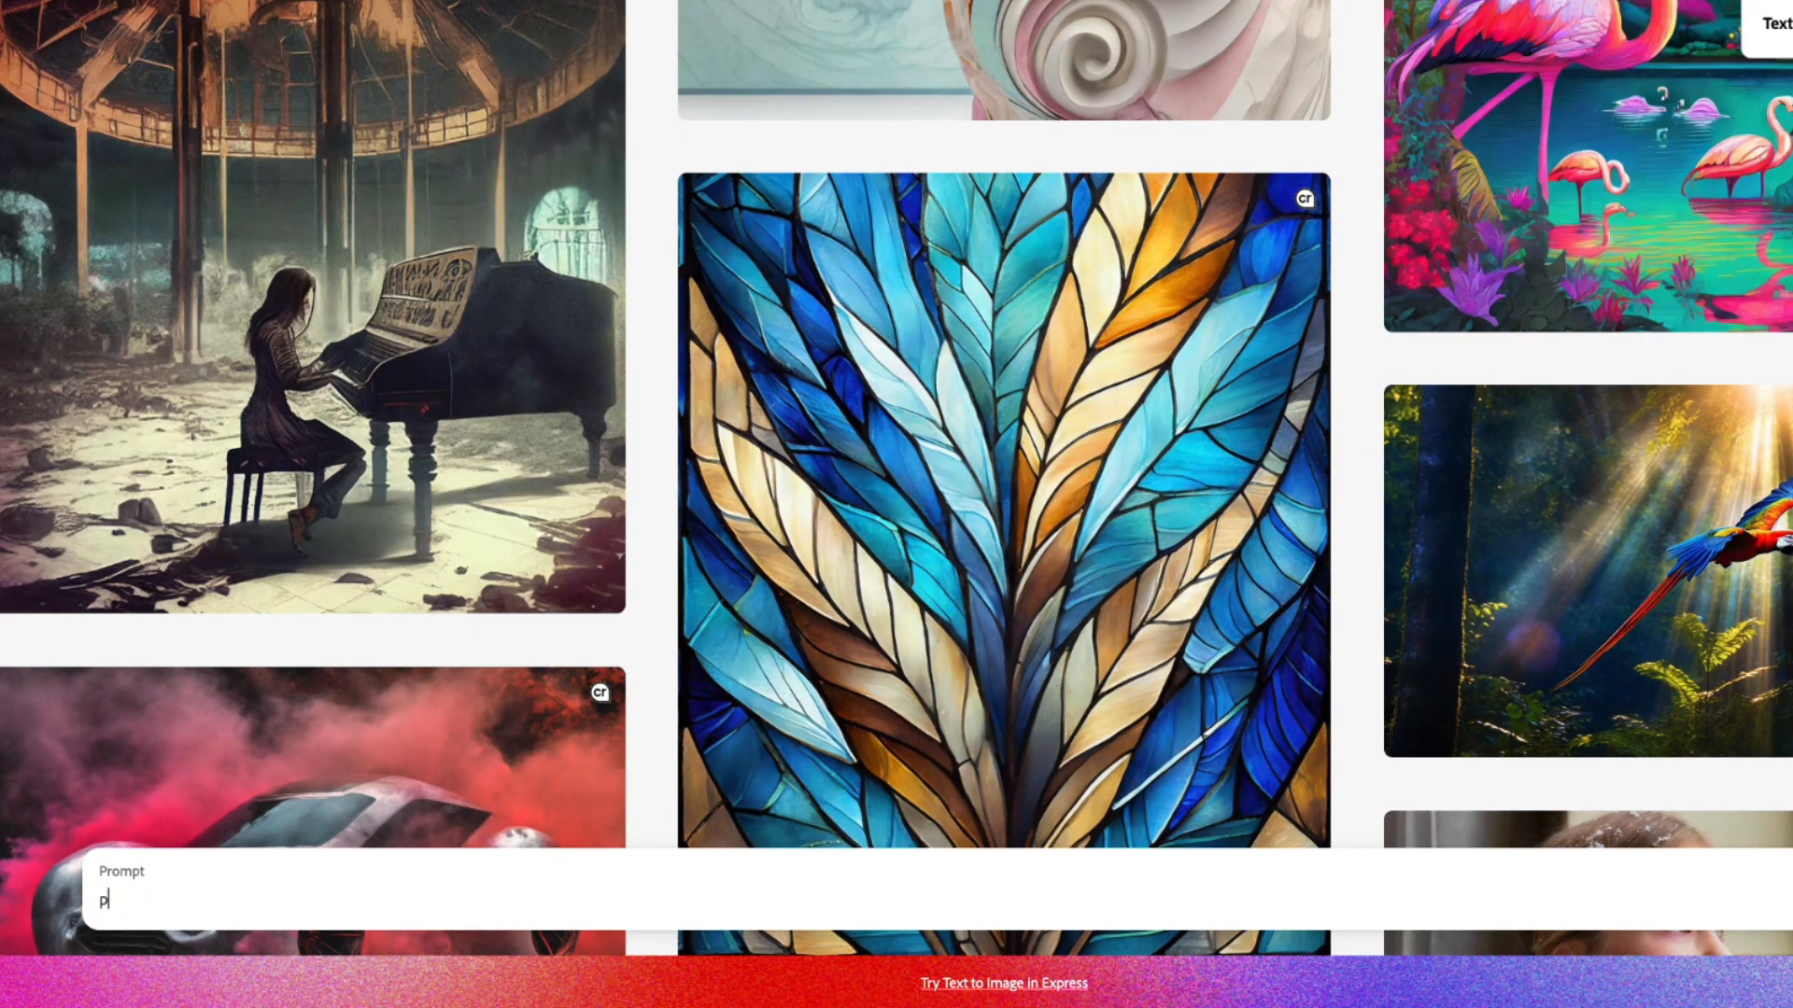
{"action": "type", "text": "rofessional clean food lo"}
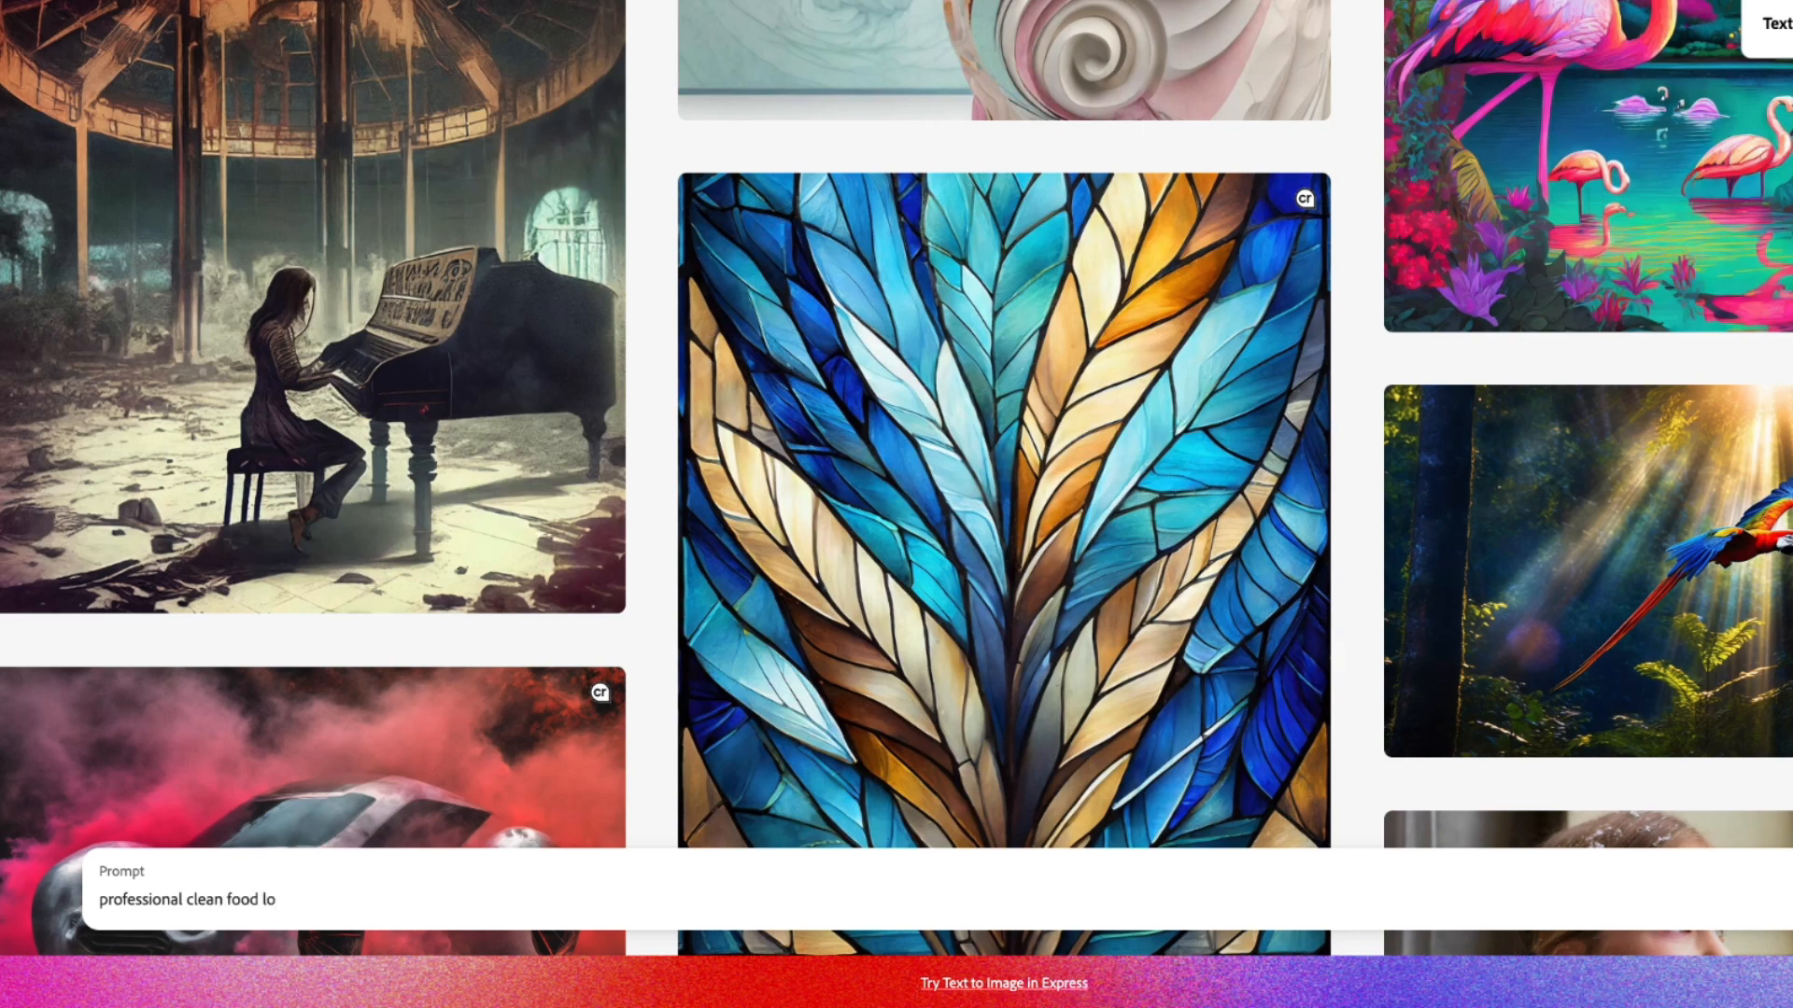
{"action": "type", "text": "go design with glass of b"}
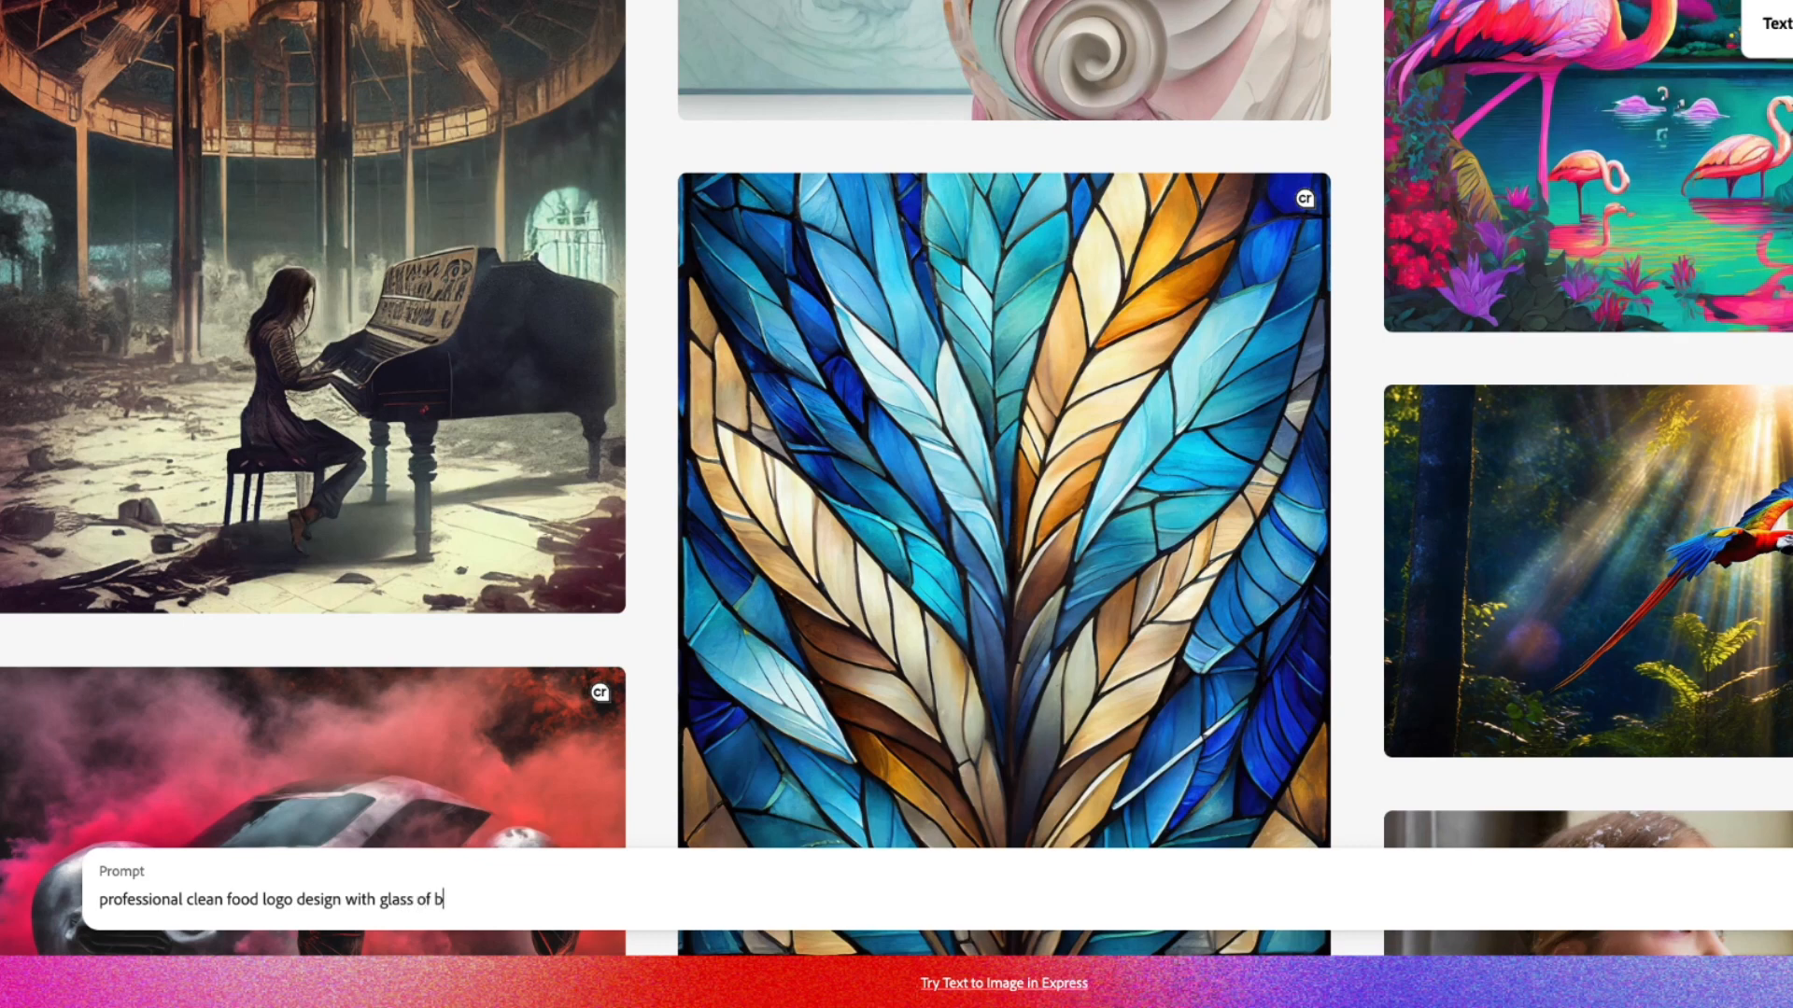
{"action": "type", "text": "eer concept"}
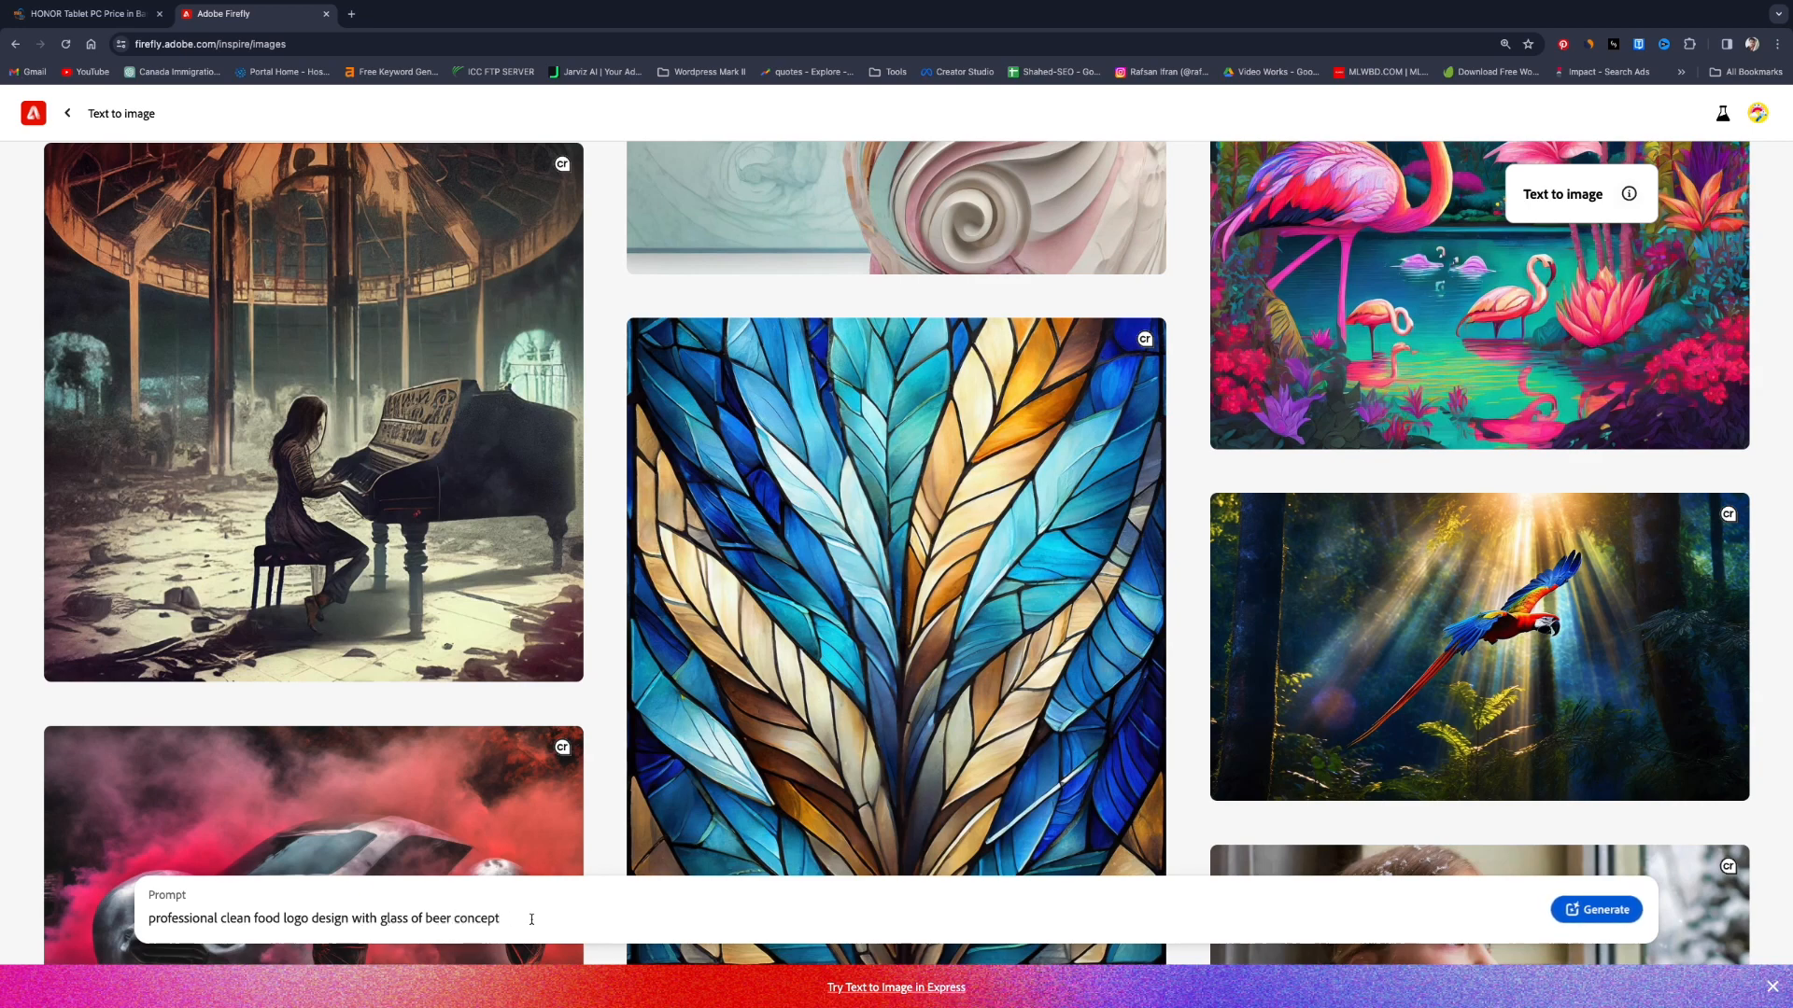
{"action": "left_click", "coordinate": [1605, 911]}
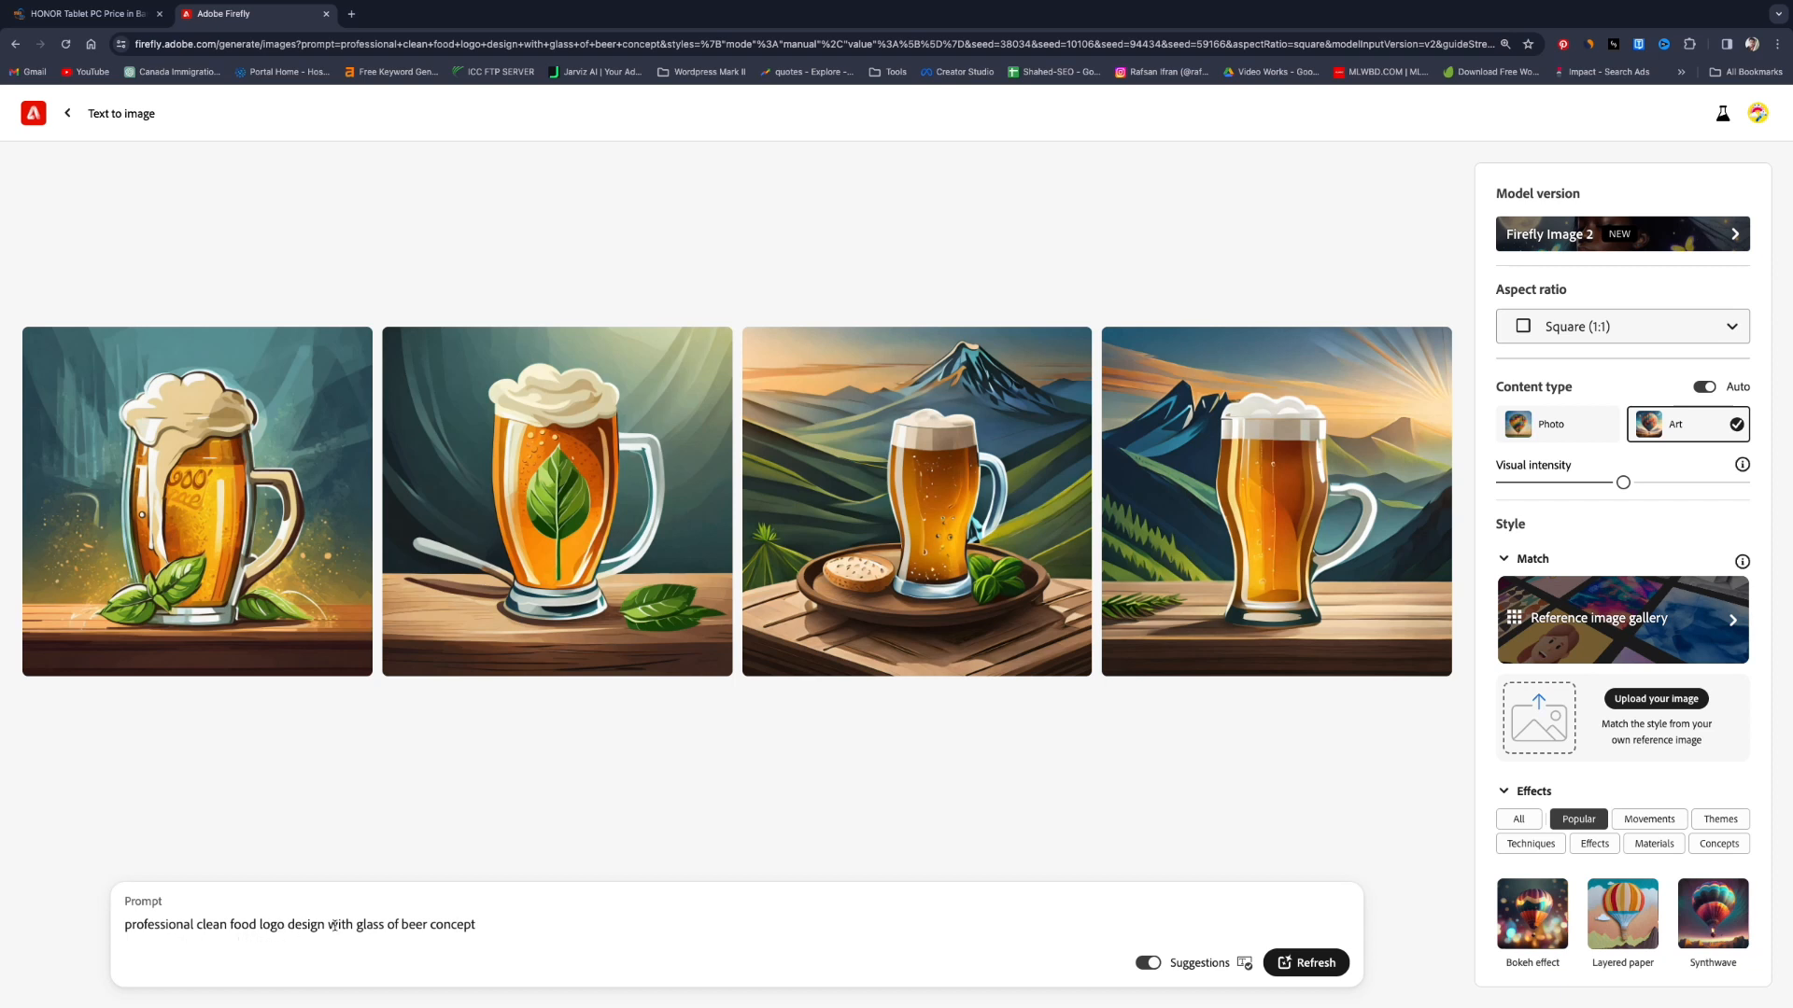
Add "round" before "food logo" in the prompt and extend it with the suggestion "alcoholism in a popular restaurant"
{"action": "left_click_drag", "start_coordinate": [431, 927], "coordinate": [523, 929]}
{"action": "left_click", "coordinate": [491, 927]}
{"action": "type", "text": "round"}
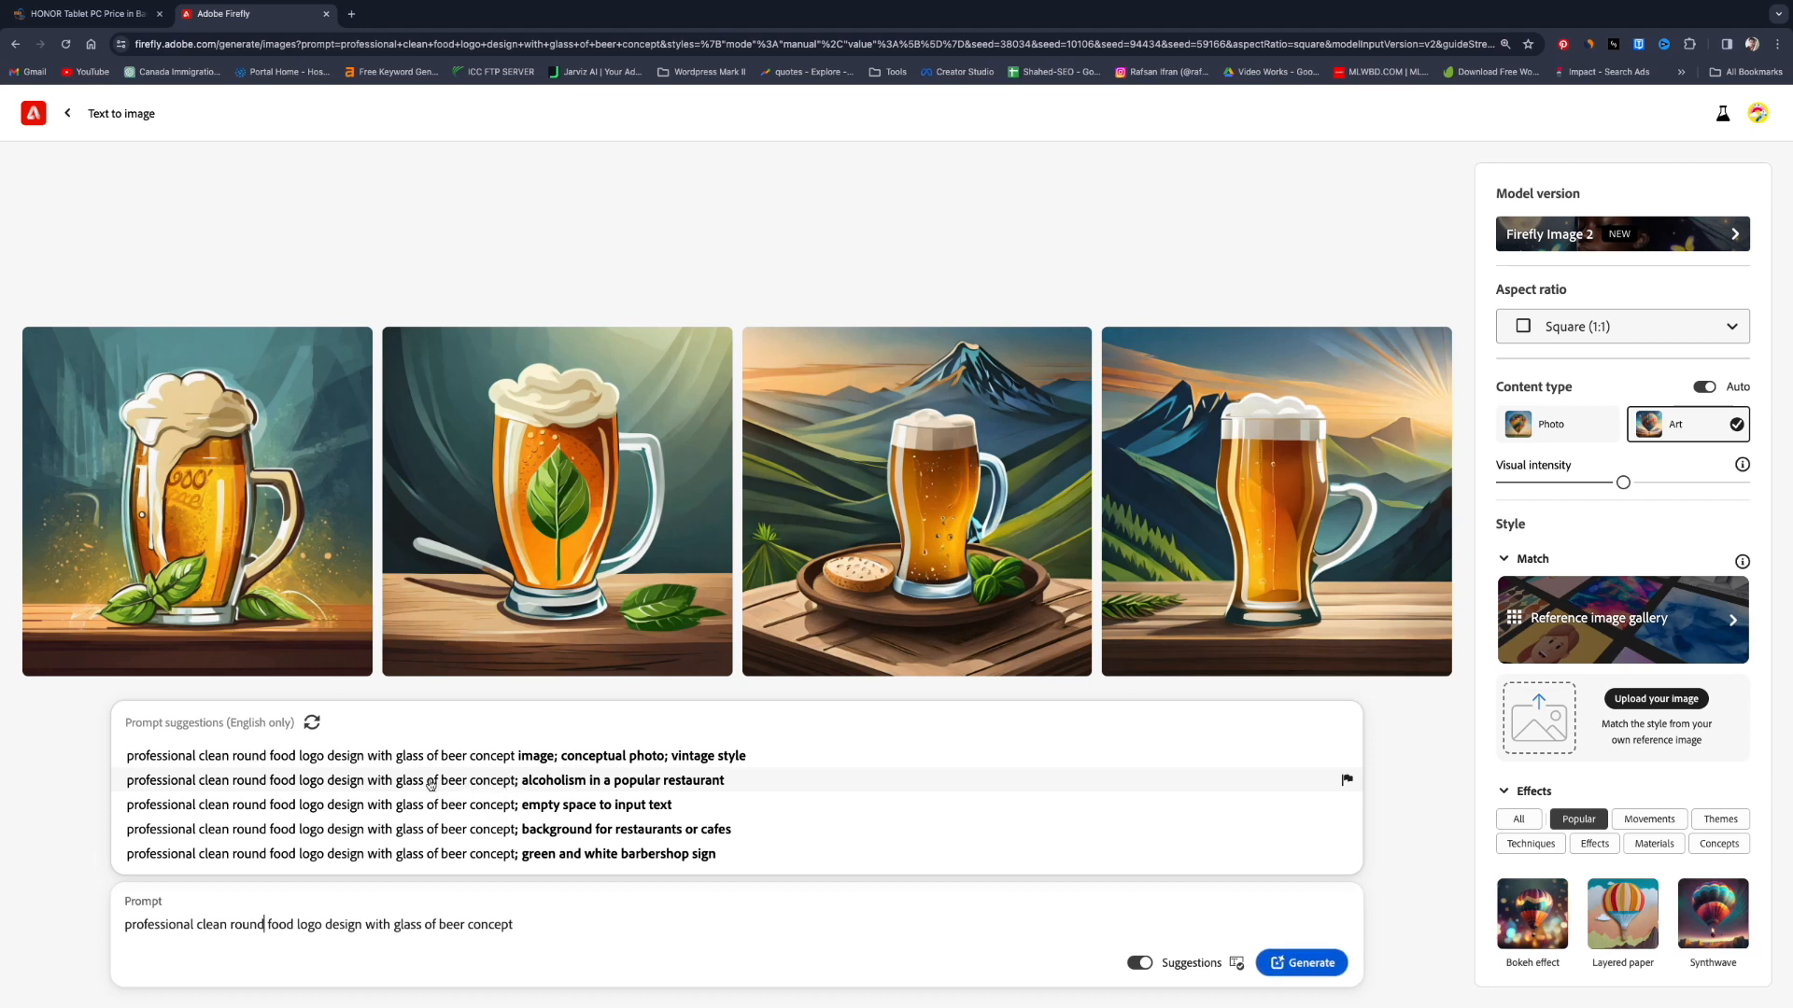
{"action": "left_click", "coordinate": [490, 786]}
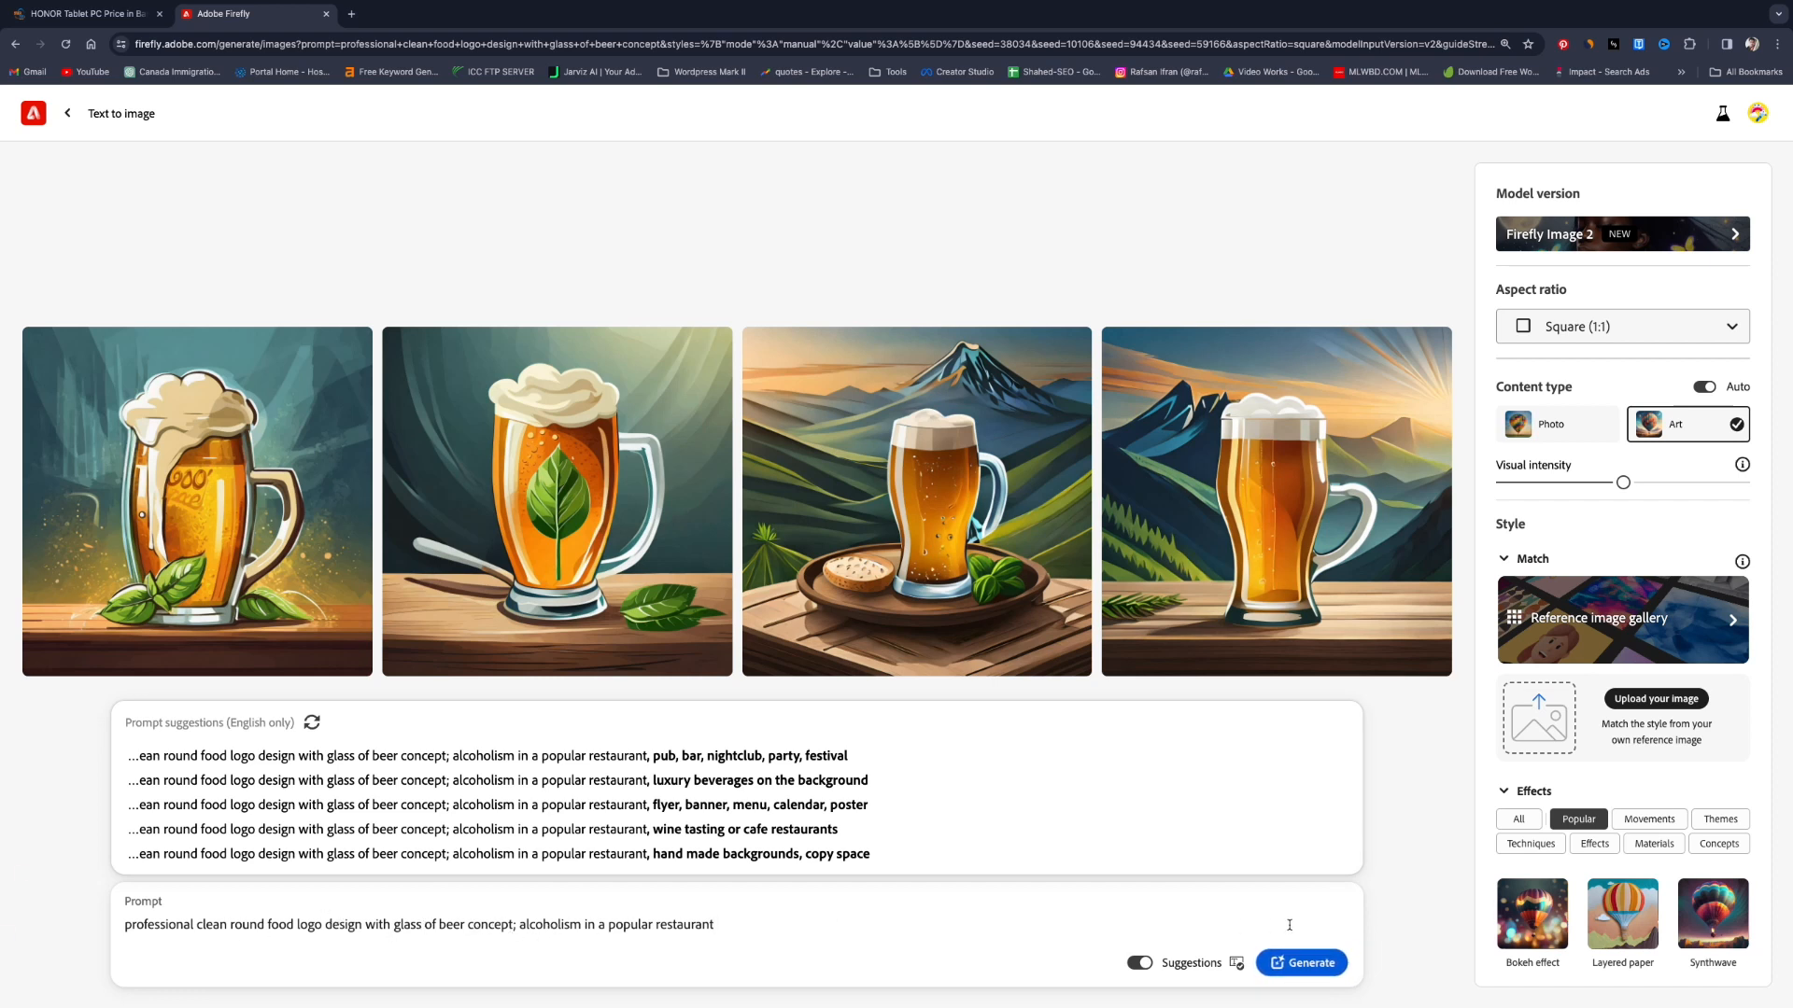
{"action": "left_click", "coordinate": [1396, 922]}
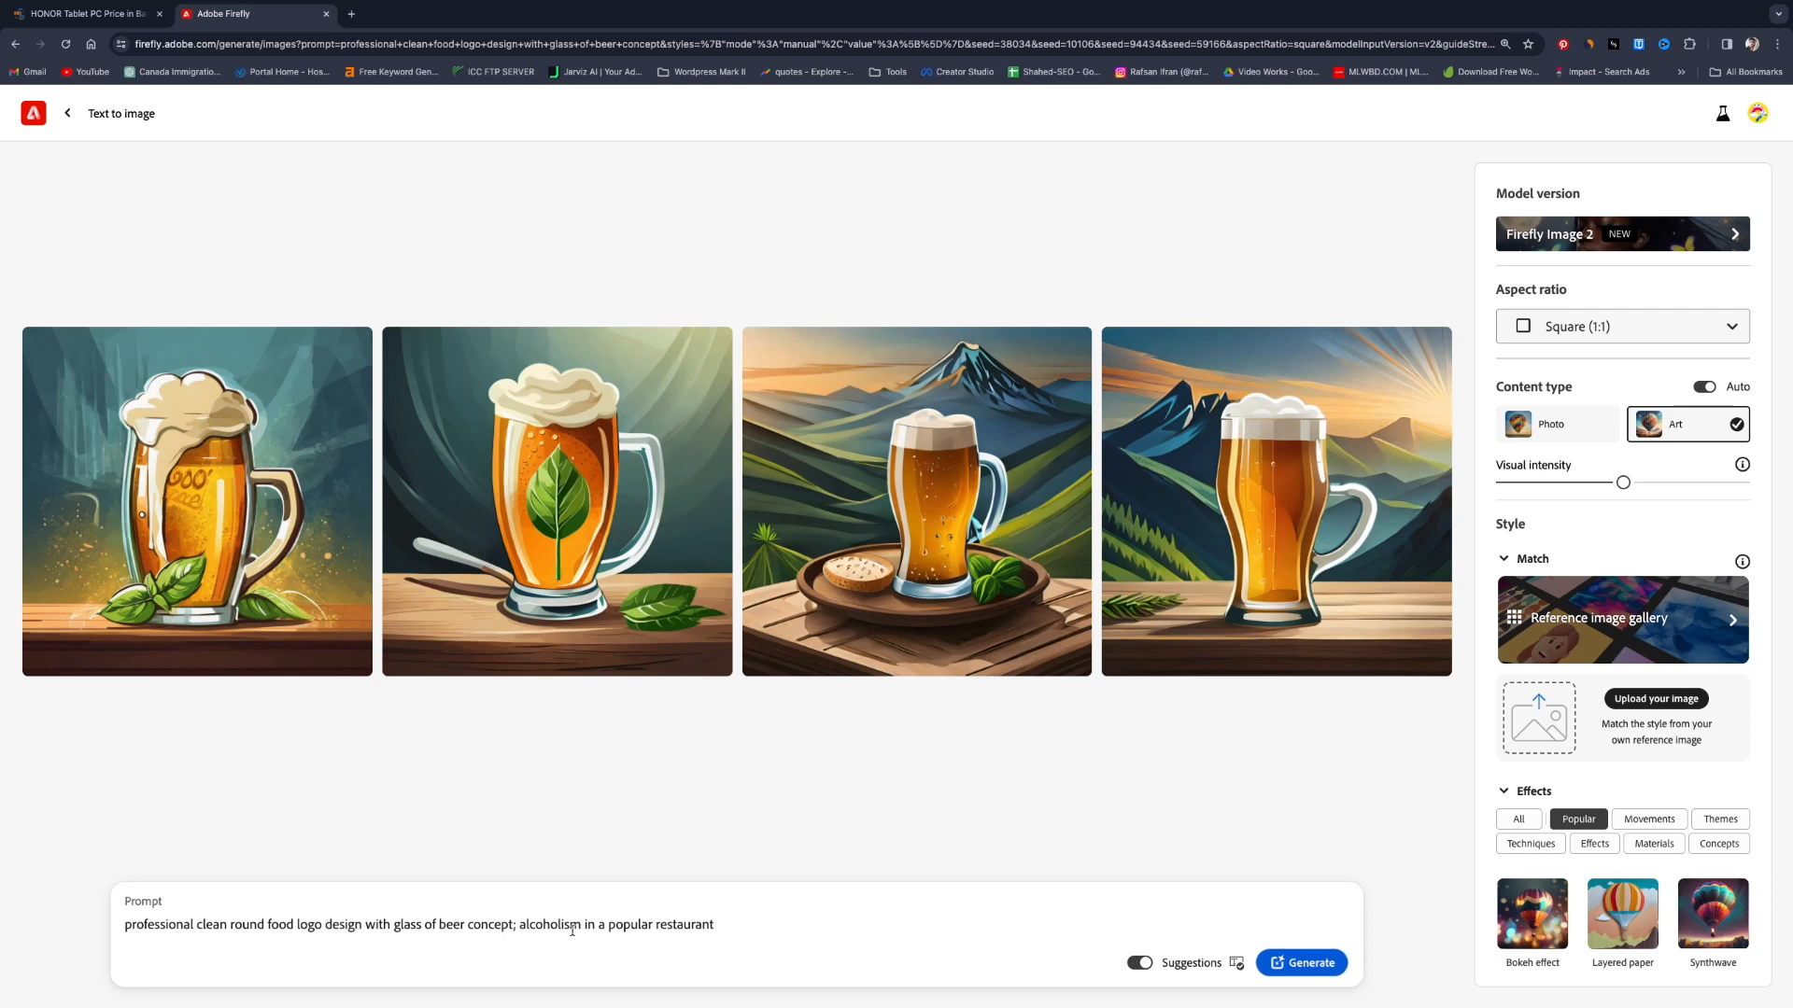
Apply the Digital art effect and generate new images from the revised round food logo prompt
{"action": "scroll", "coordinate": [1749, 667], "scroll_direction": "down", "scroll_amount": 3}
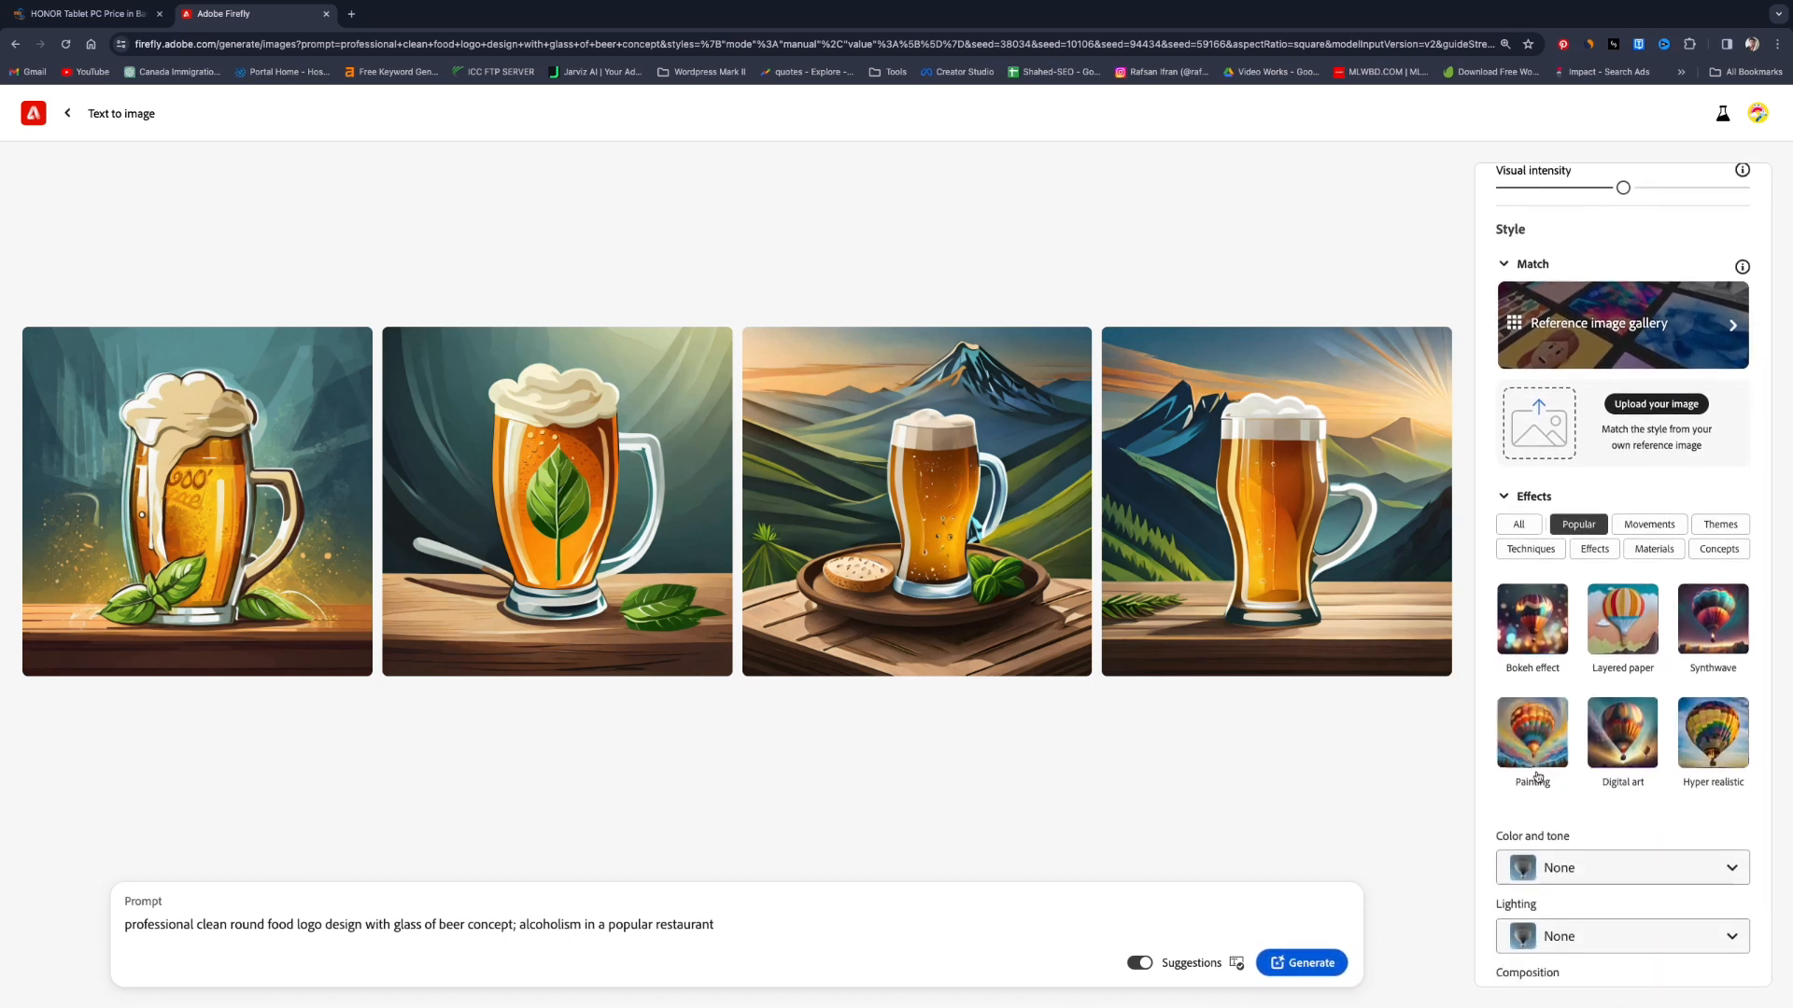
{"action": "left_click", "coordinate": [1622, 755]}
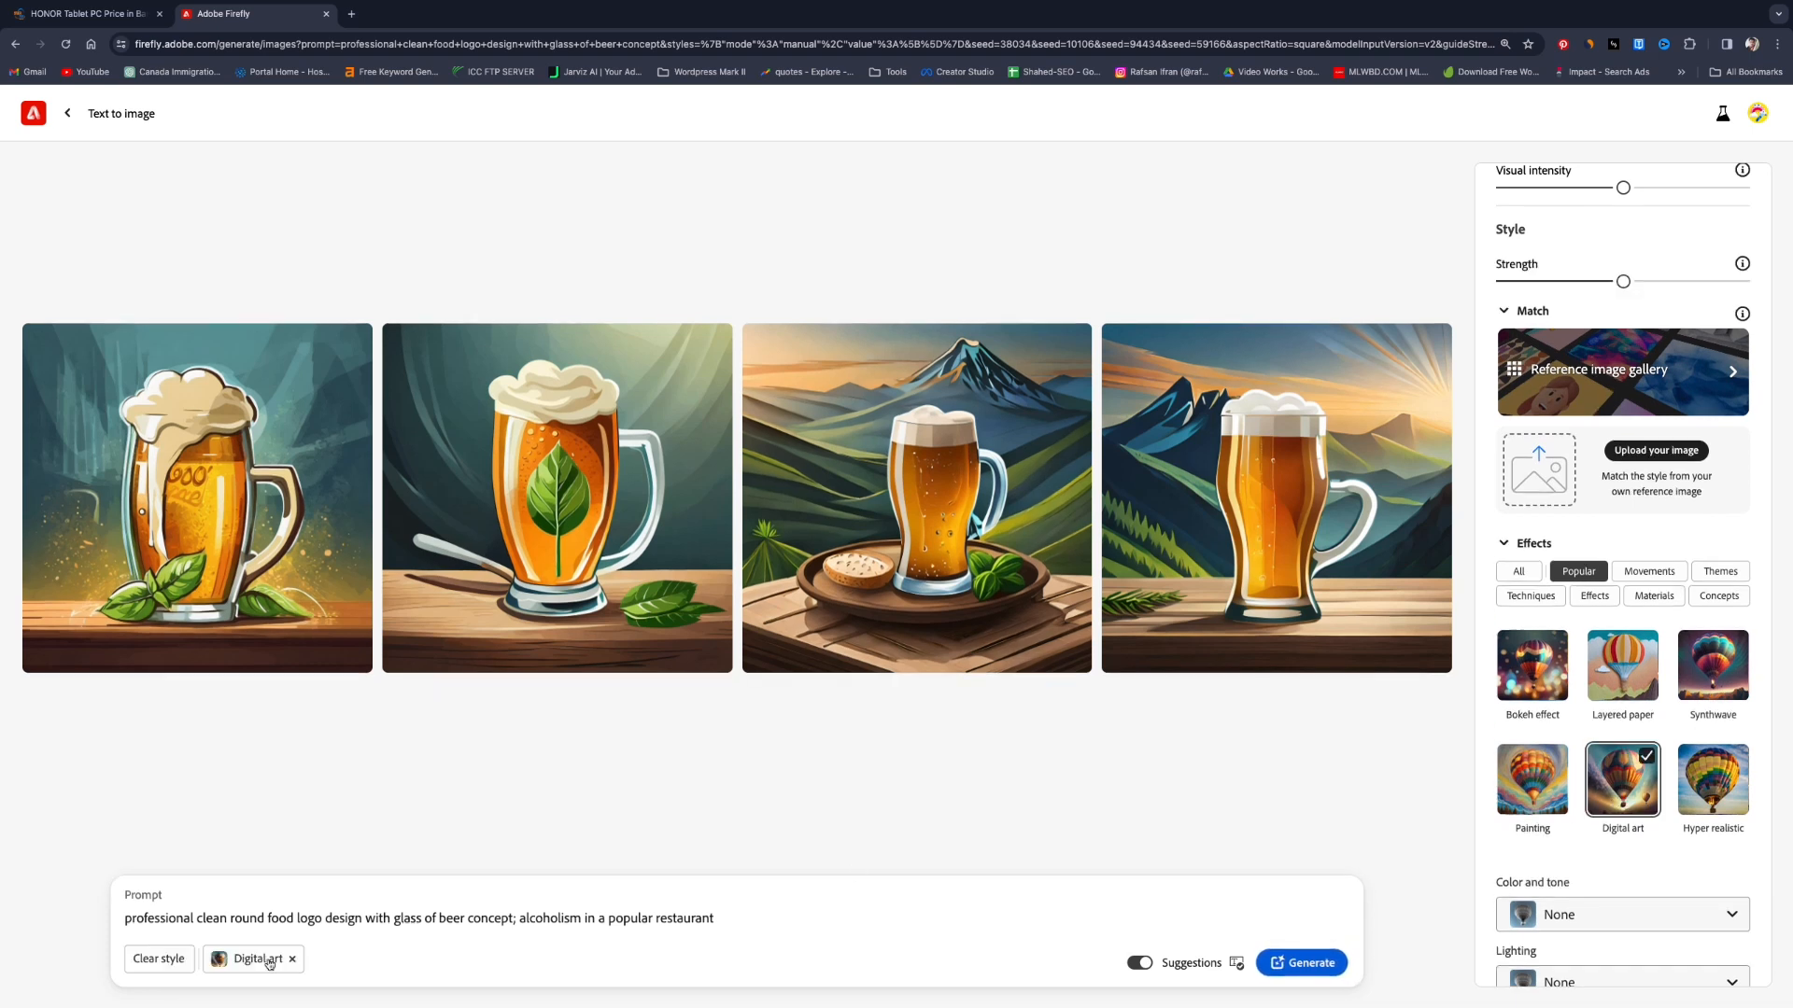
{"action": "scroll", "coordinate": [1615, 677], "scroll_direction": "down", "scroll_amount": 1}
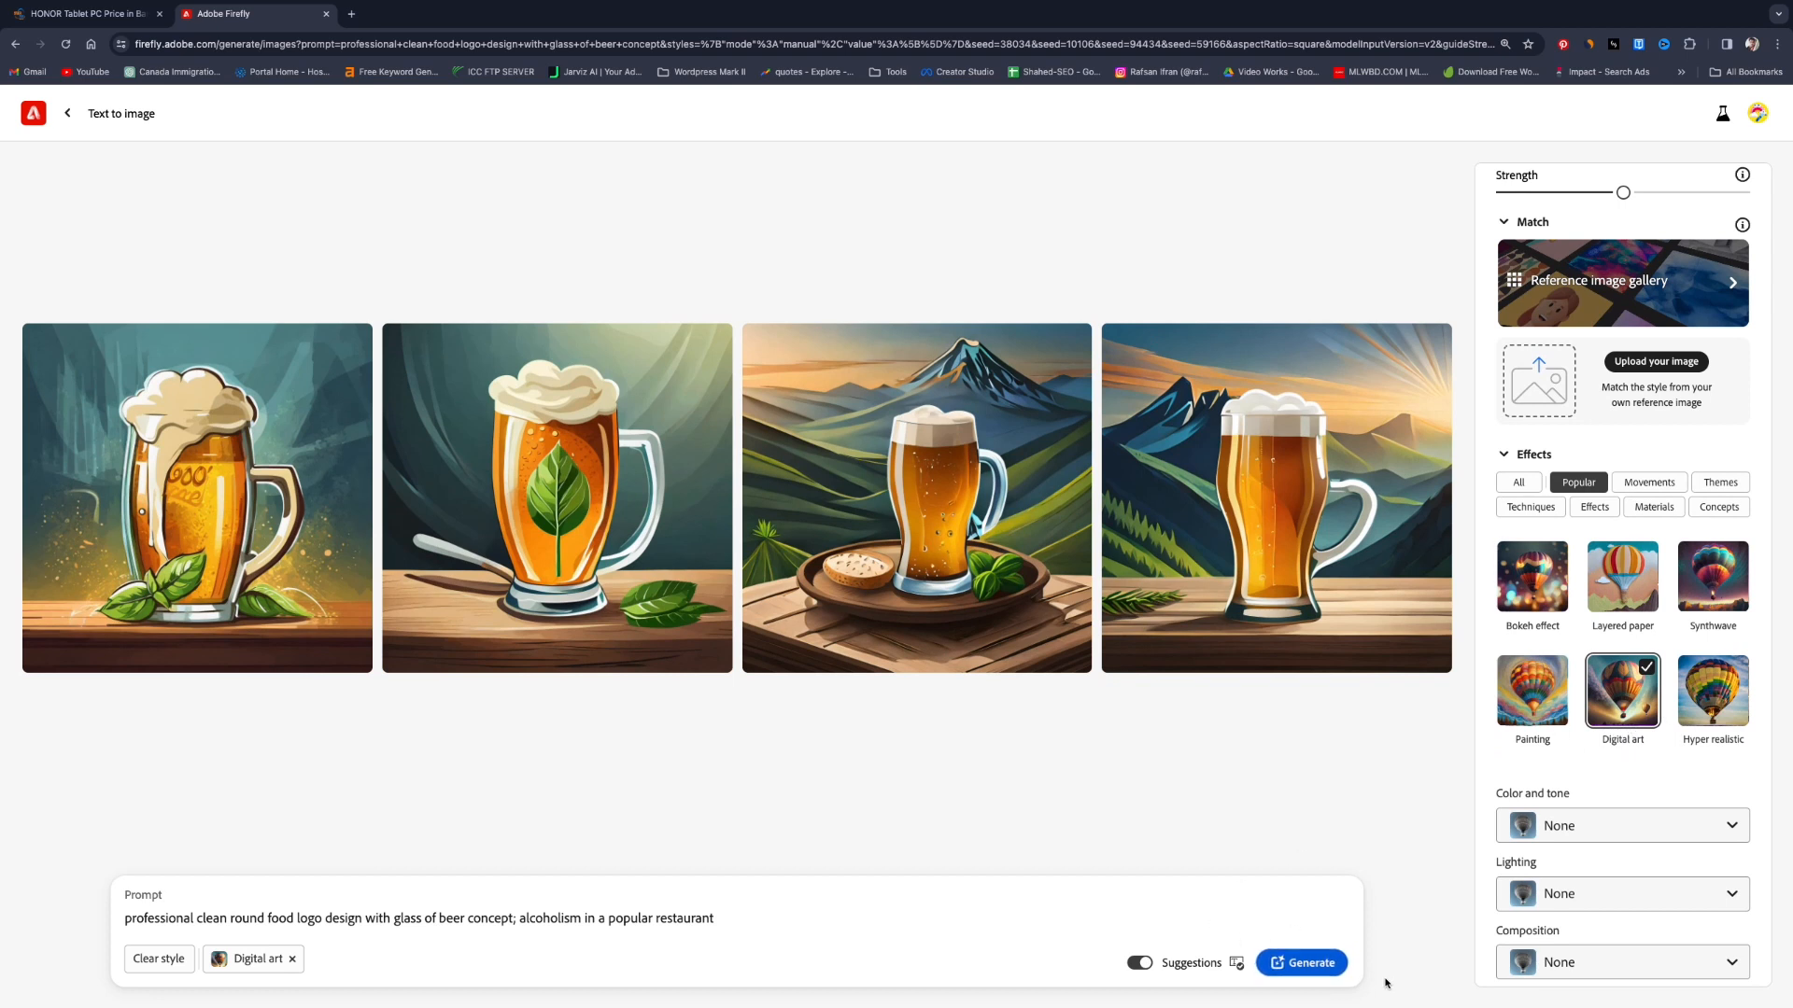
{"action": "left_click", "coordinate": [1300, 964]}
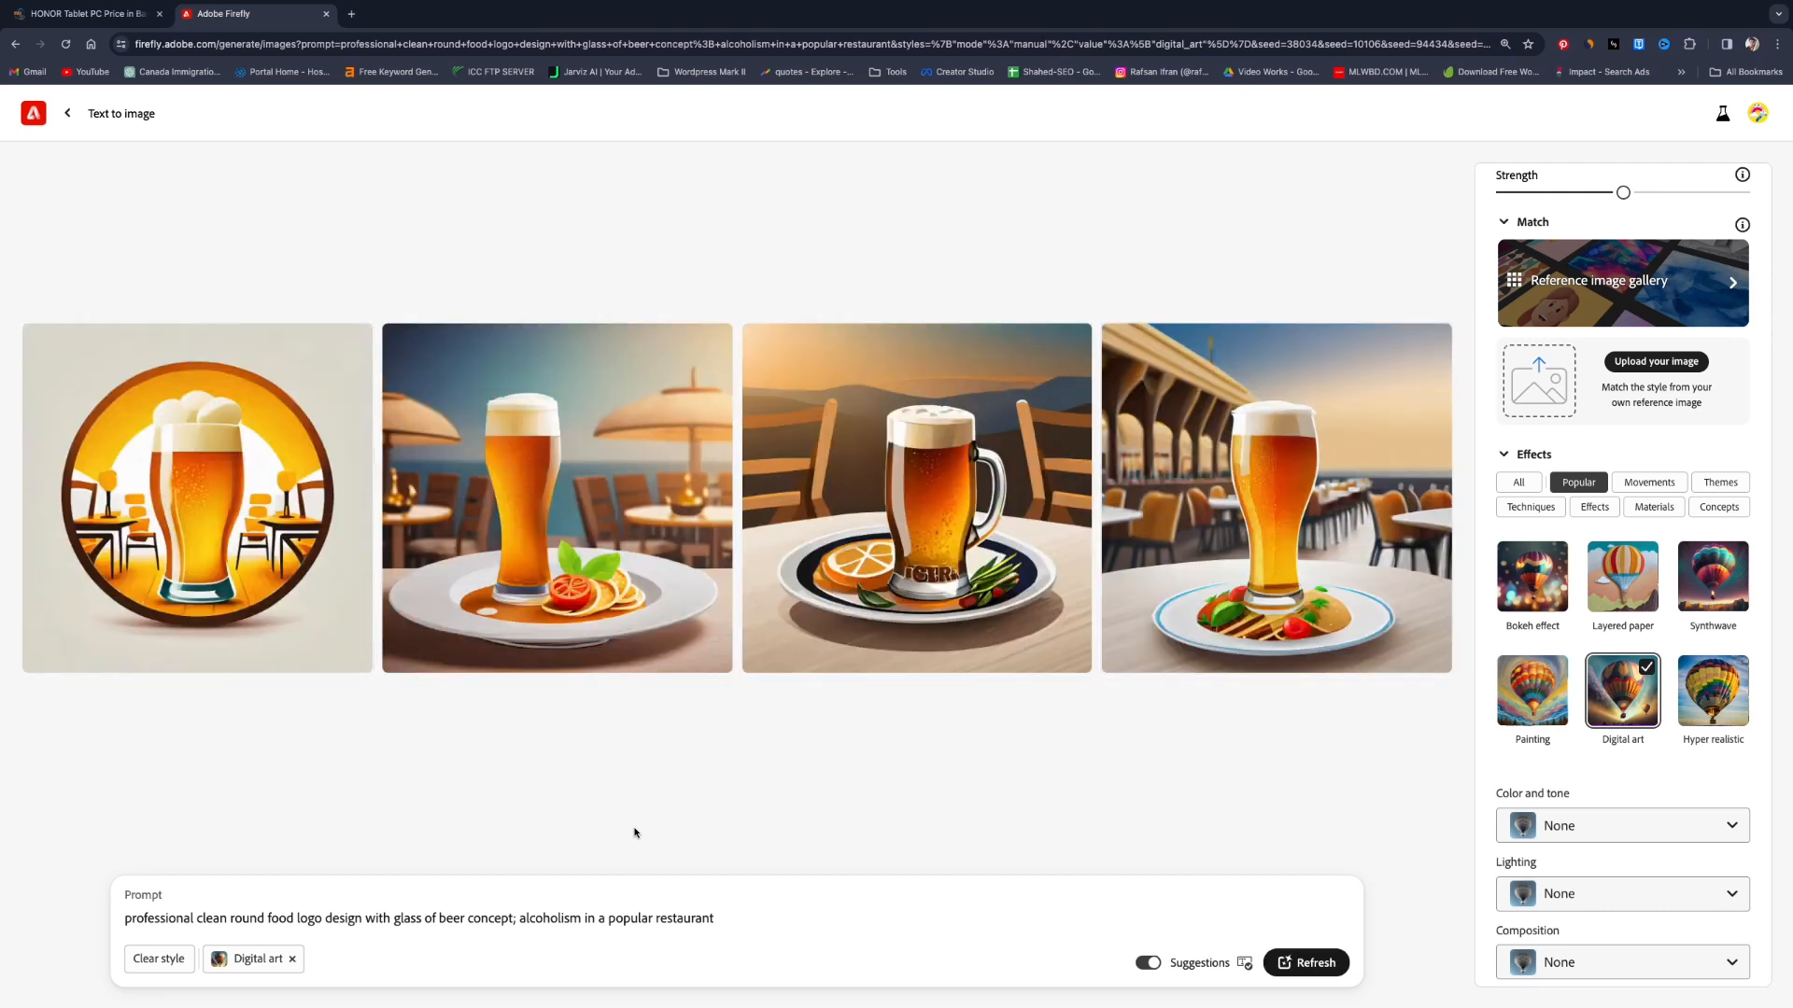
View the generated beer glass images enlarged one after another, starting with the round logo, and close the preview
{"action": "mouse_move", "coordinate": [215, 562]}
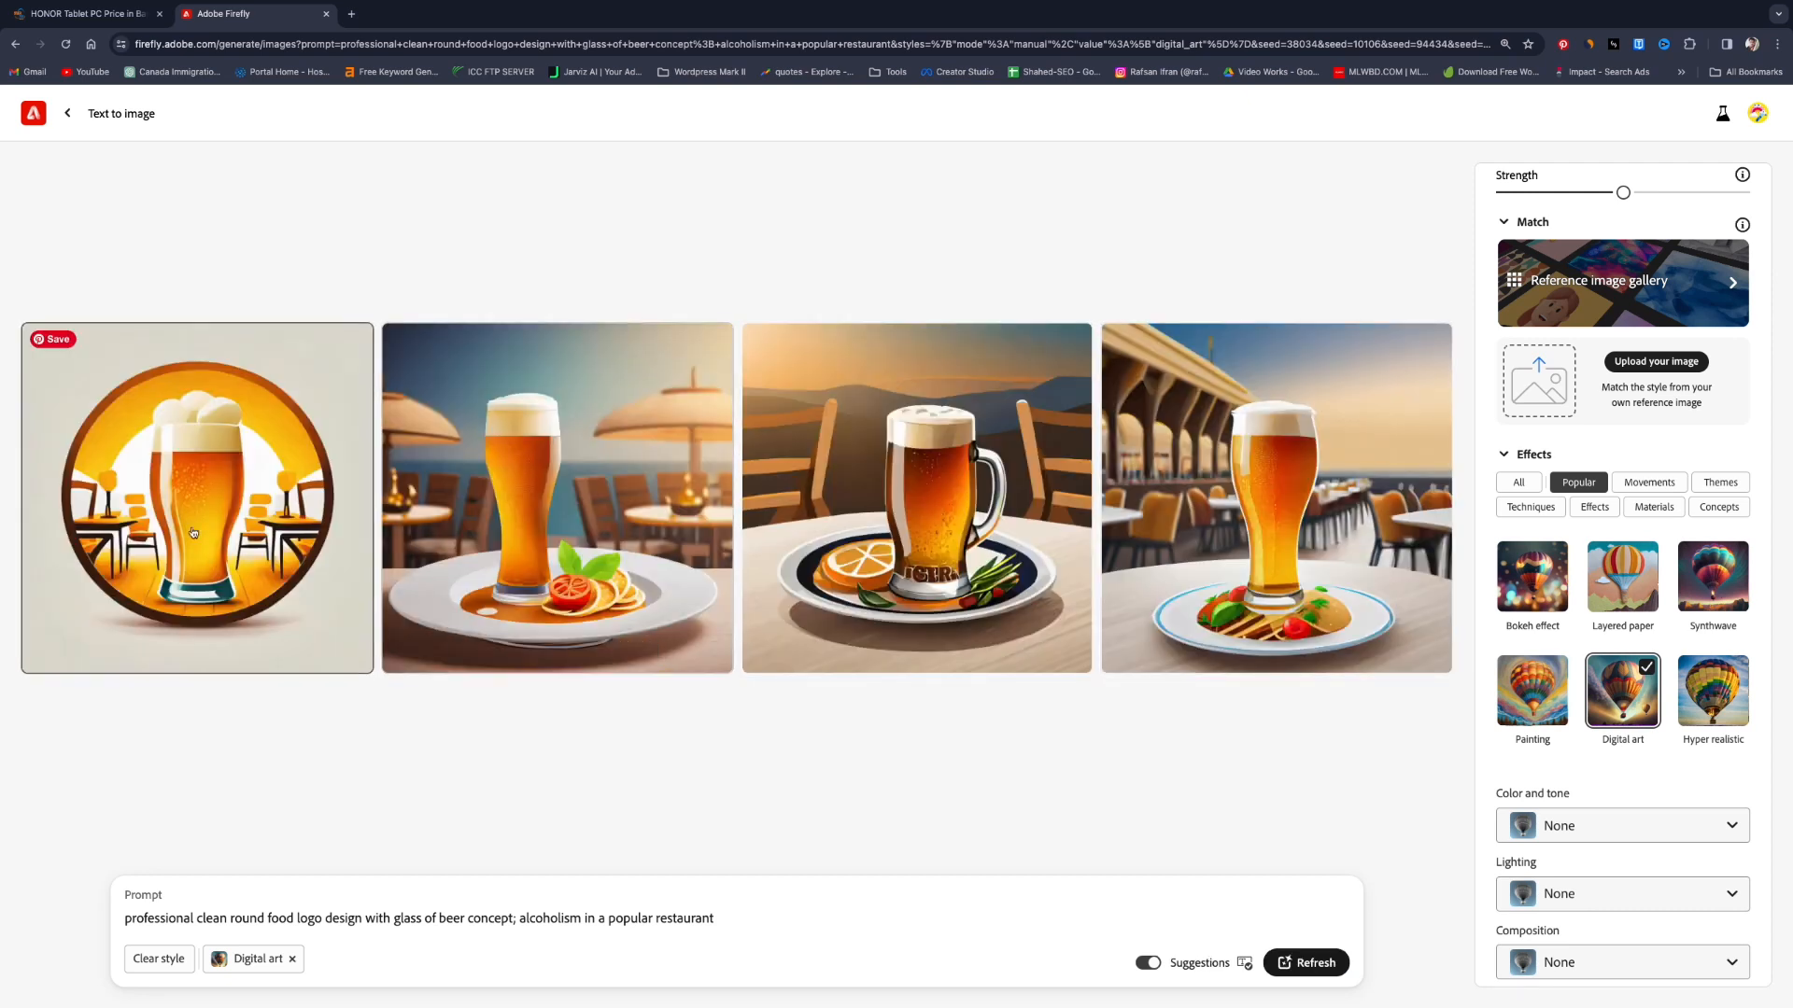
{"action": "left_click", "coordinate": [253, 526]}
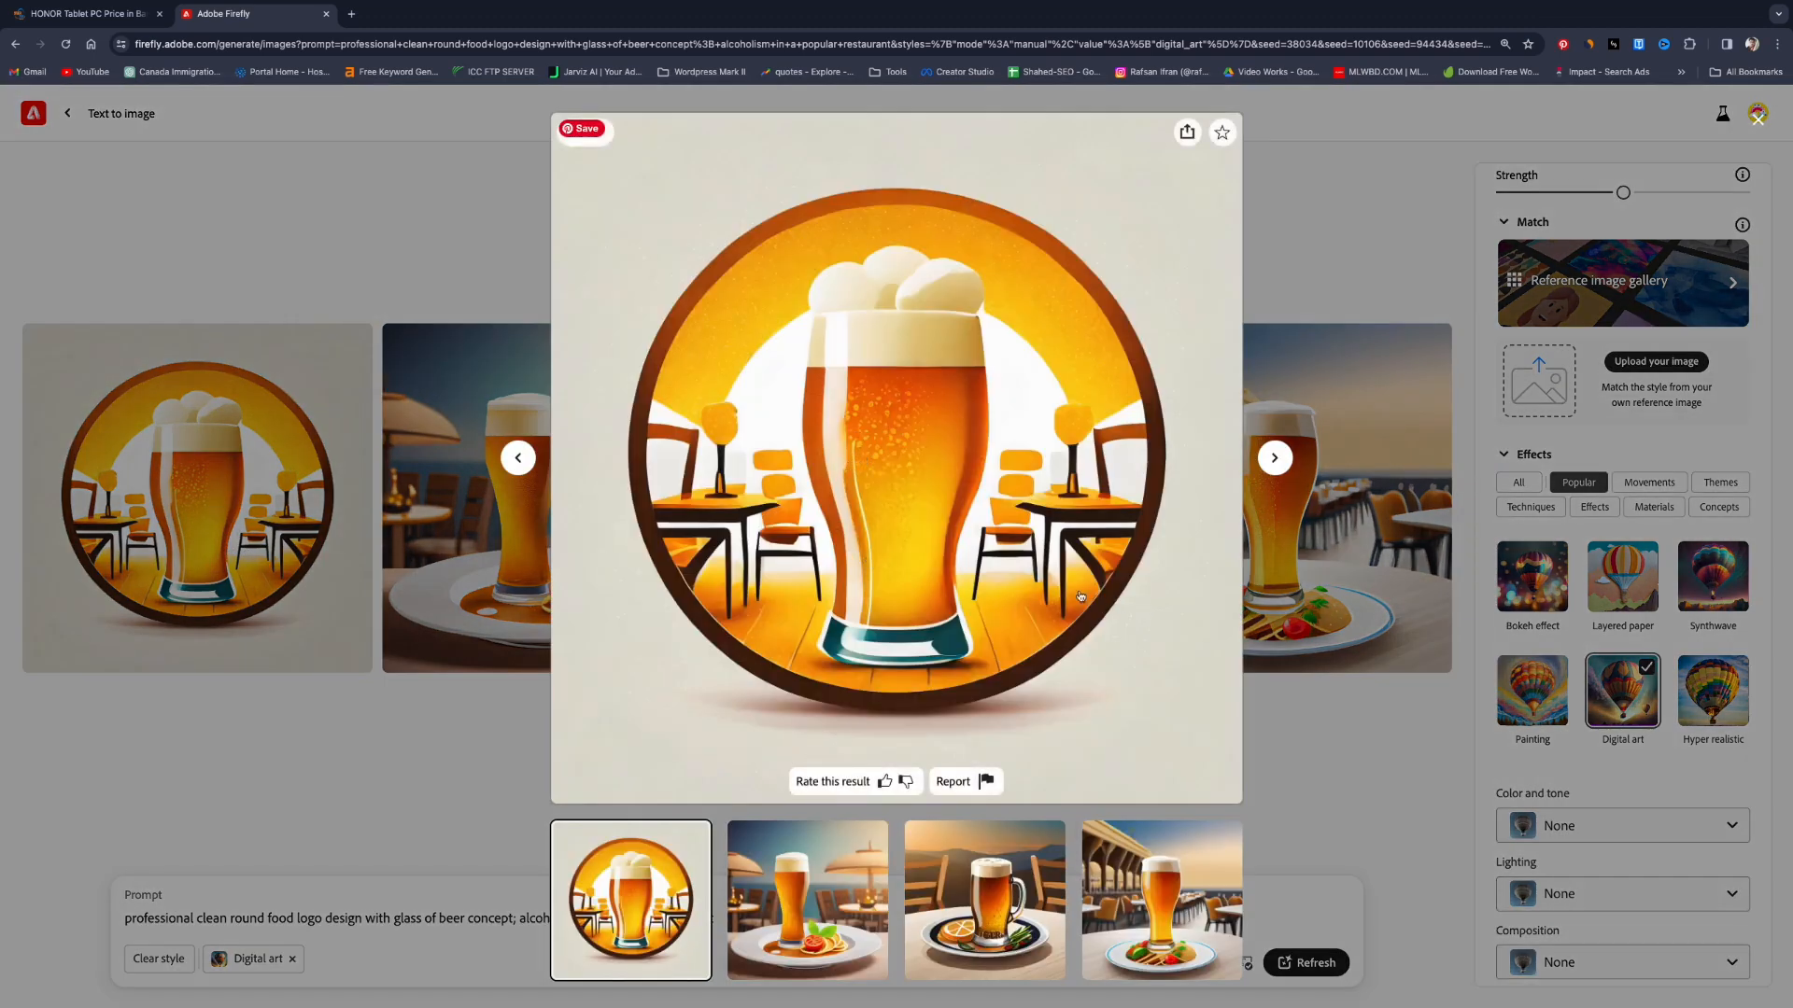
{"action": "left_click", "coordinate": [1277, 459]}
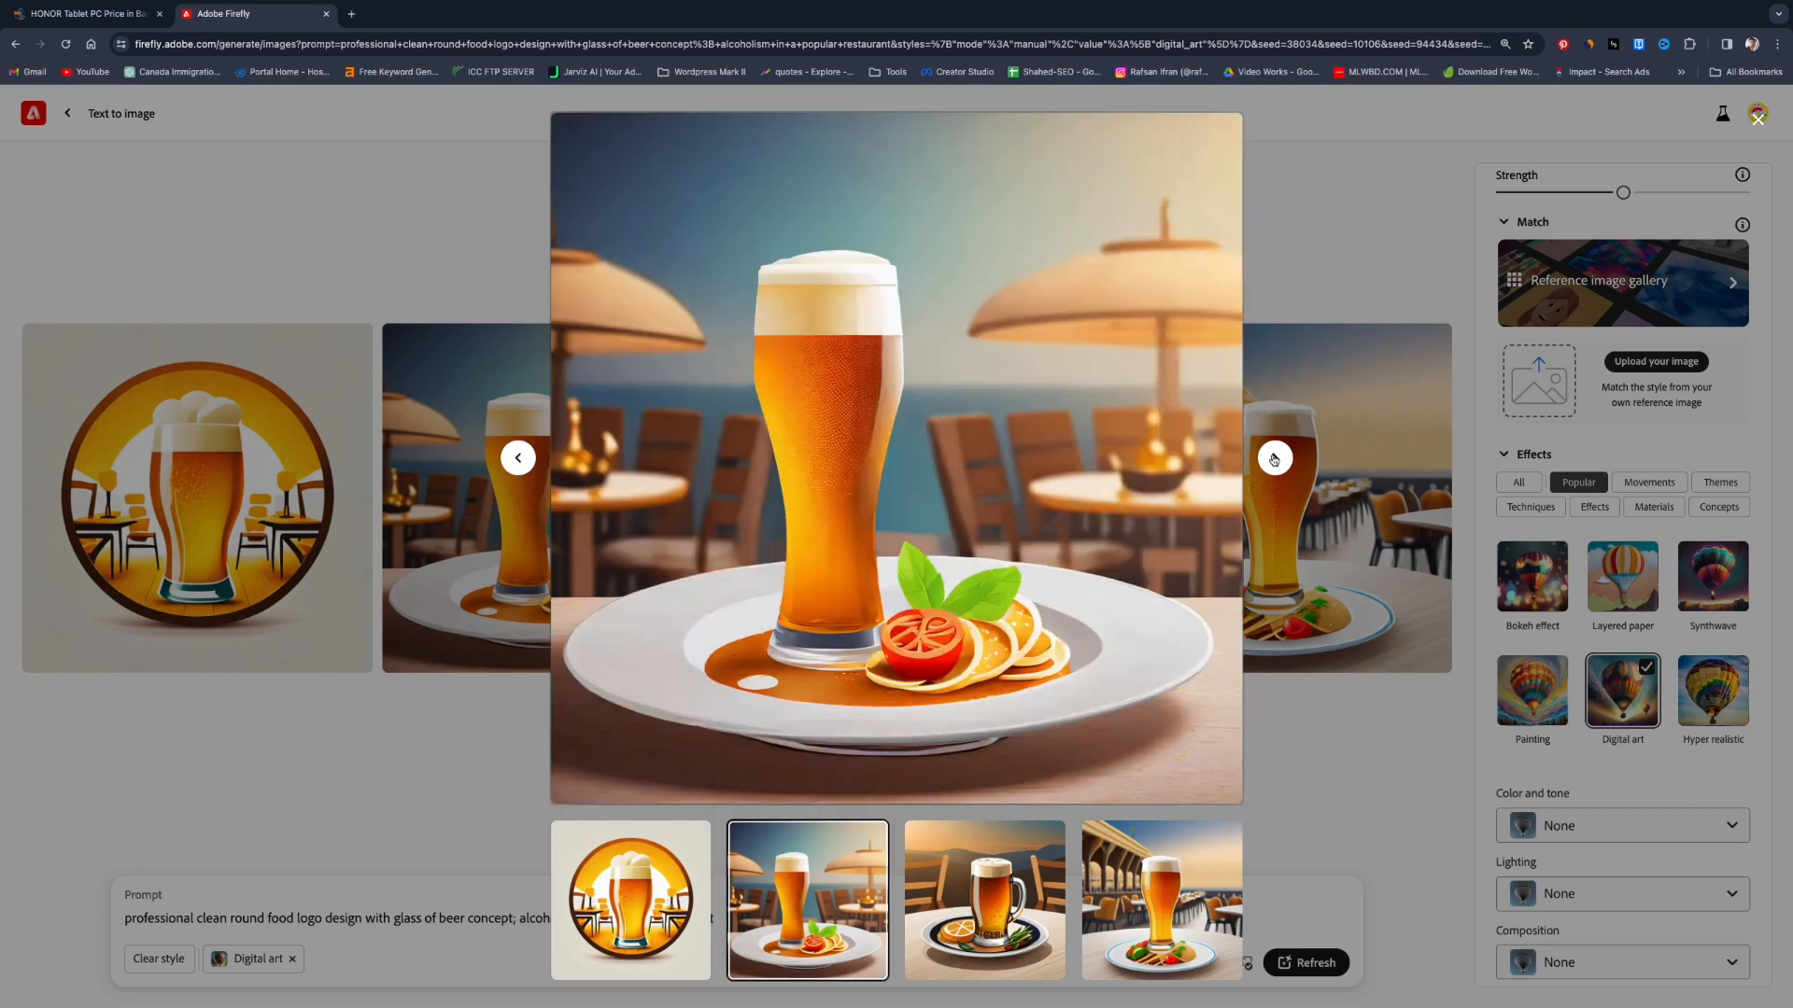
{"action": "left_click", "coordinate": [1272, 459]}
{"action": "left_click", "coordinate": [1272, 459]}
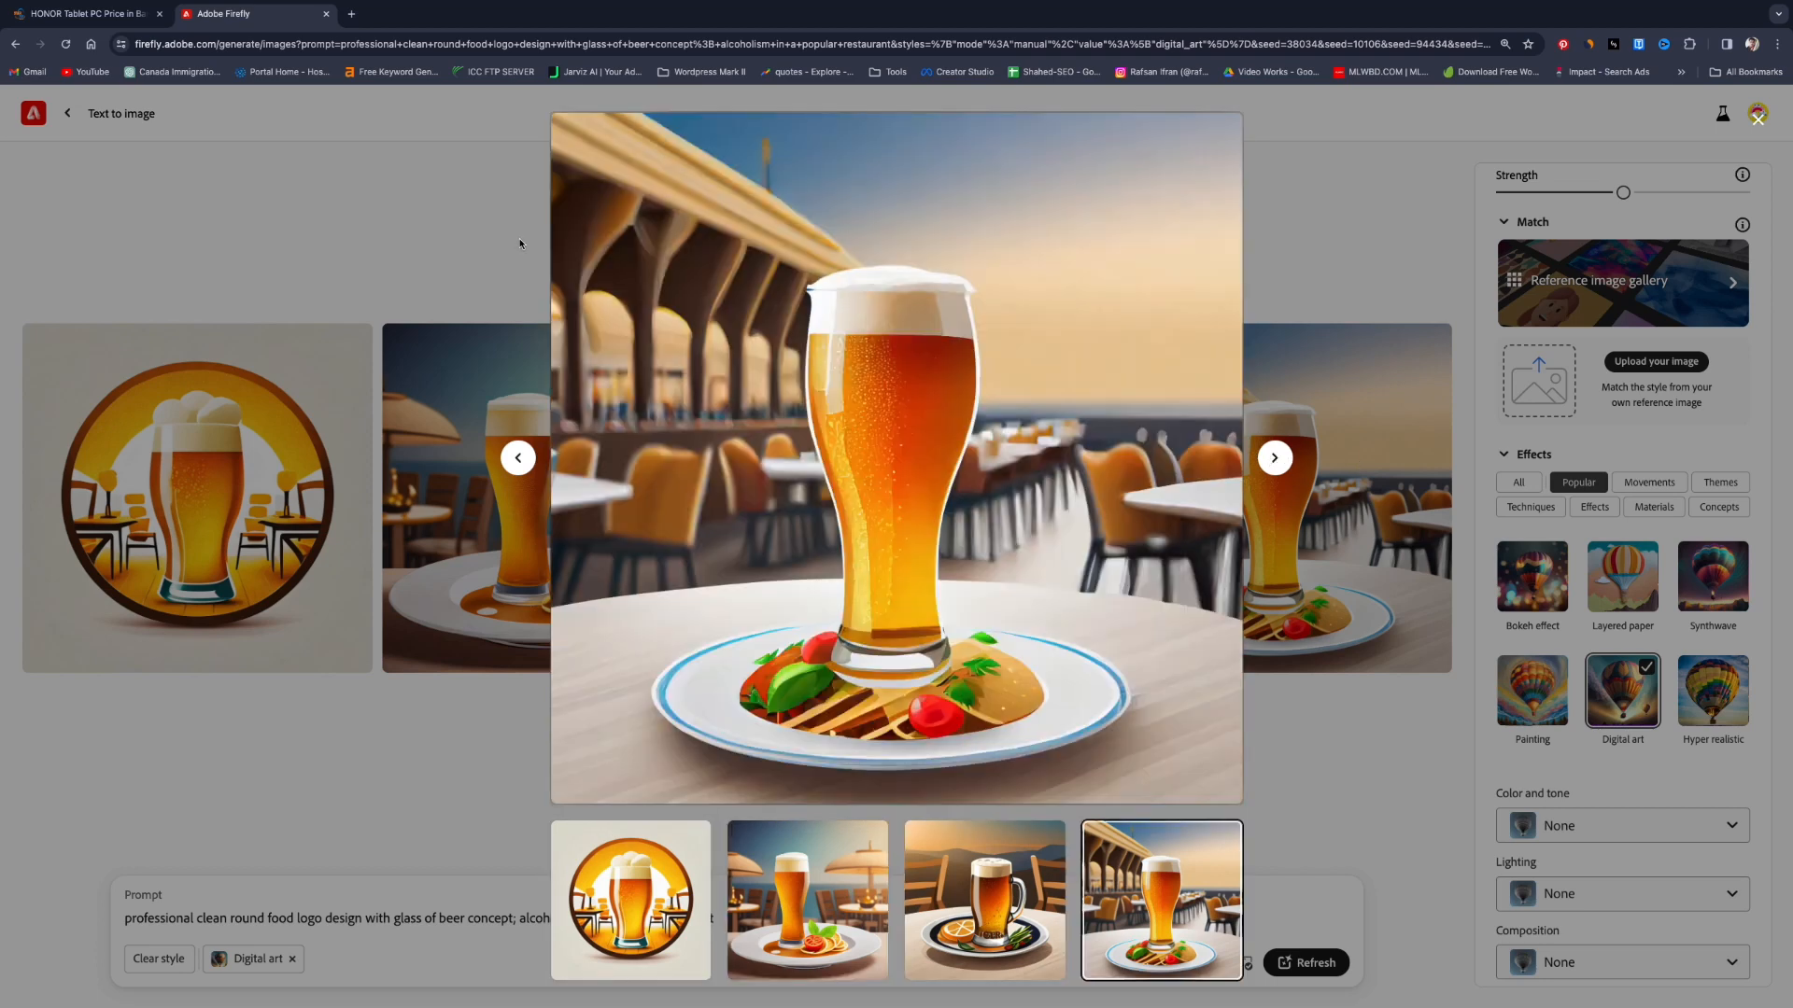
{"action": "left_click", "coordinate": [419, 216]}
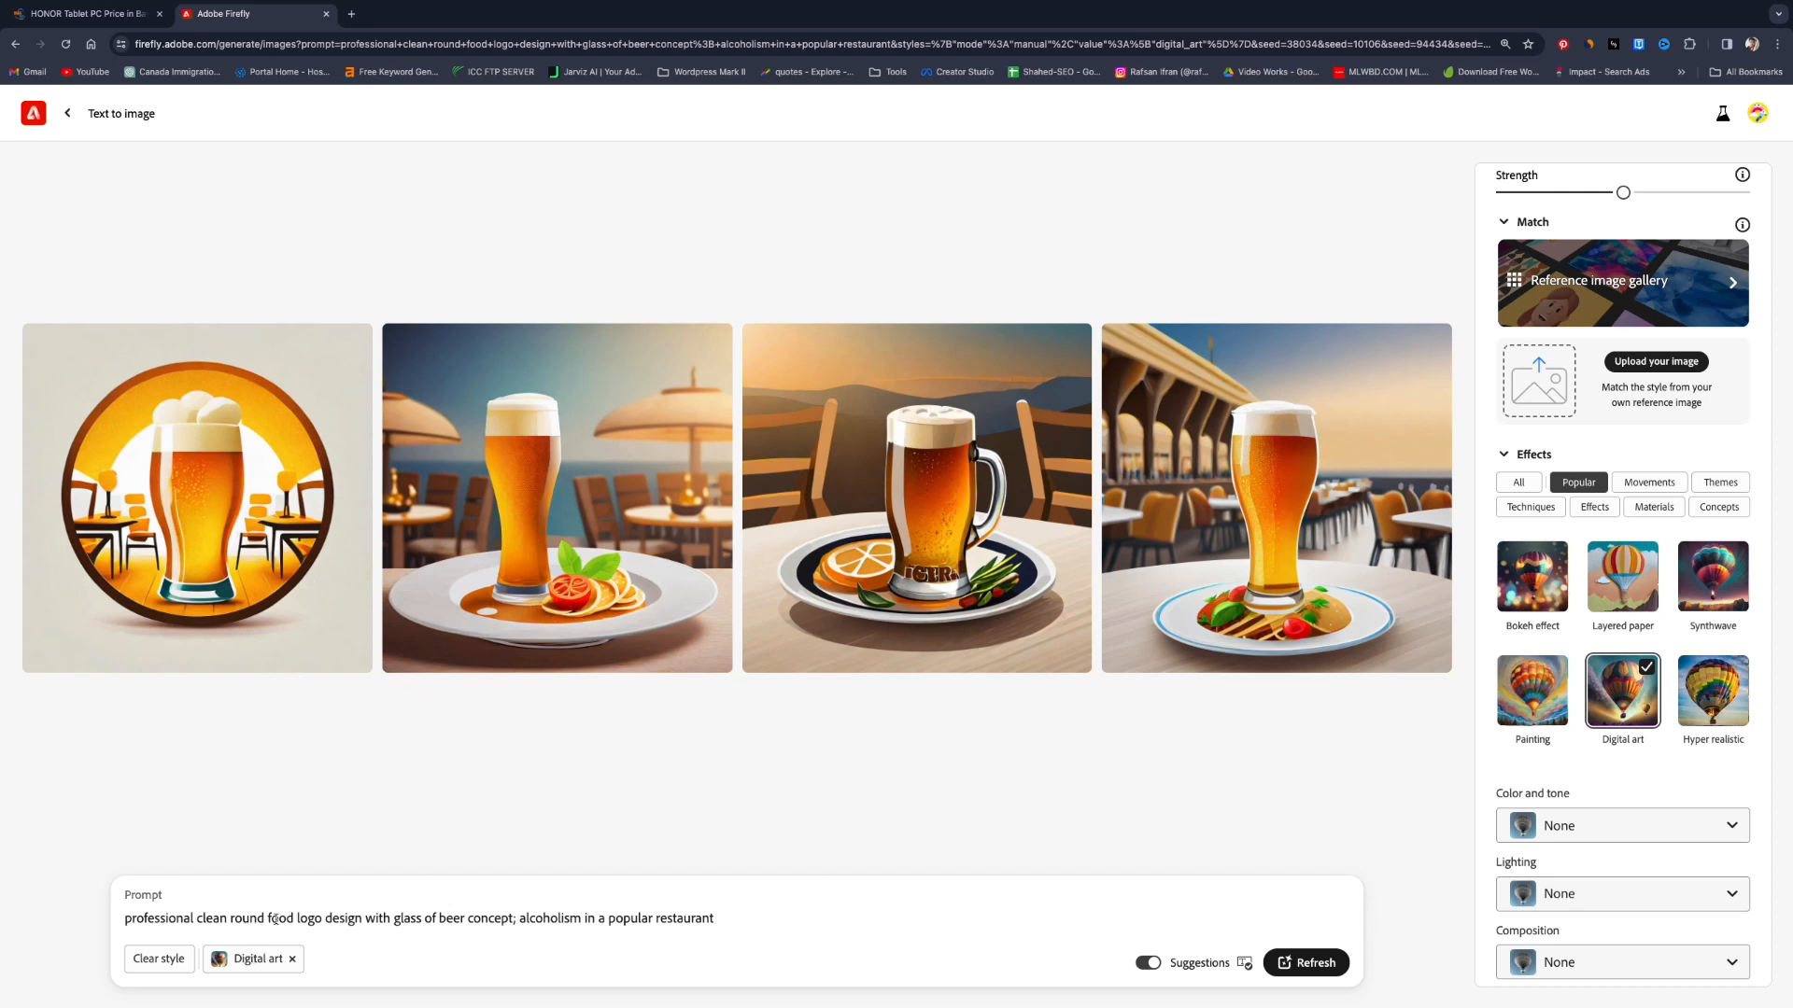
Rewrite the prompt as "professional clean architect logo design with engineering tools on the desk", using the suggested ending
{"action": "left_click_drag", "start_coordinate": [268, 919], "coordinate": [310, 918]}
{"action": "left_click_drag", "start_coordinate": [396, 922], "coordinate": [867, 932]}
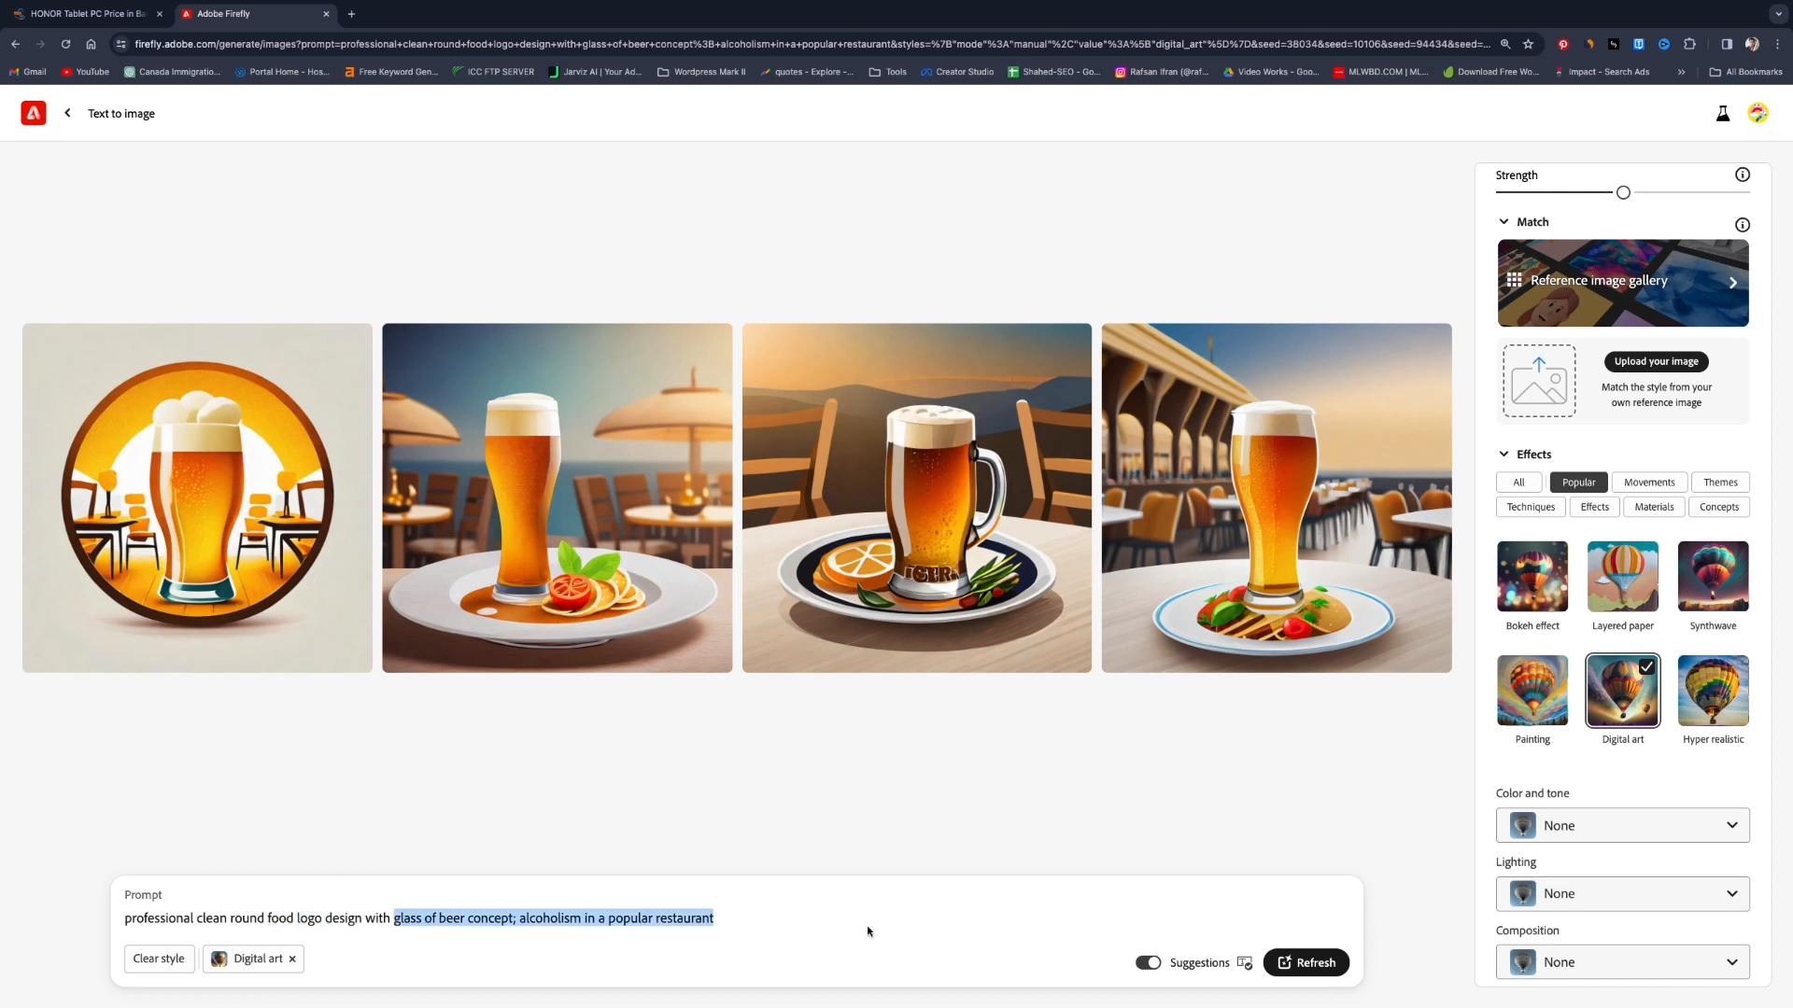
{"action": "key", "text": "BackSpace"}
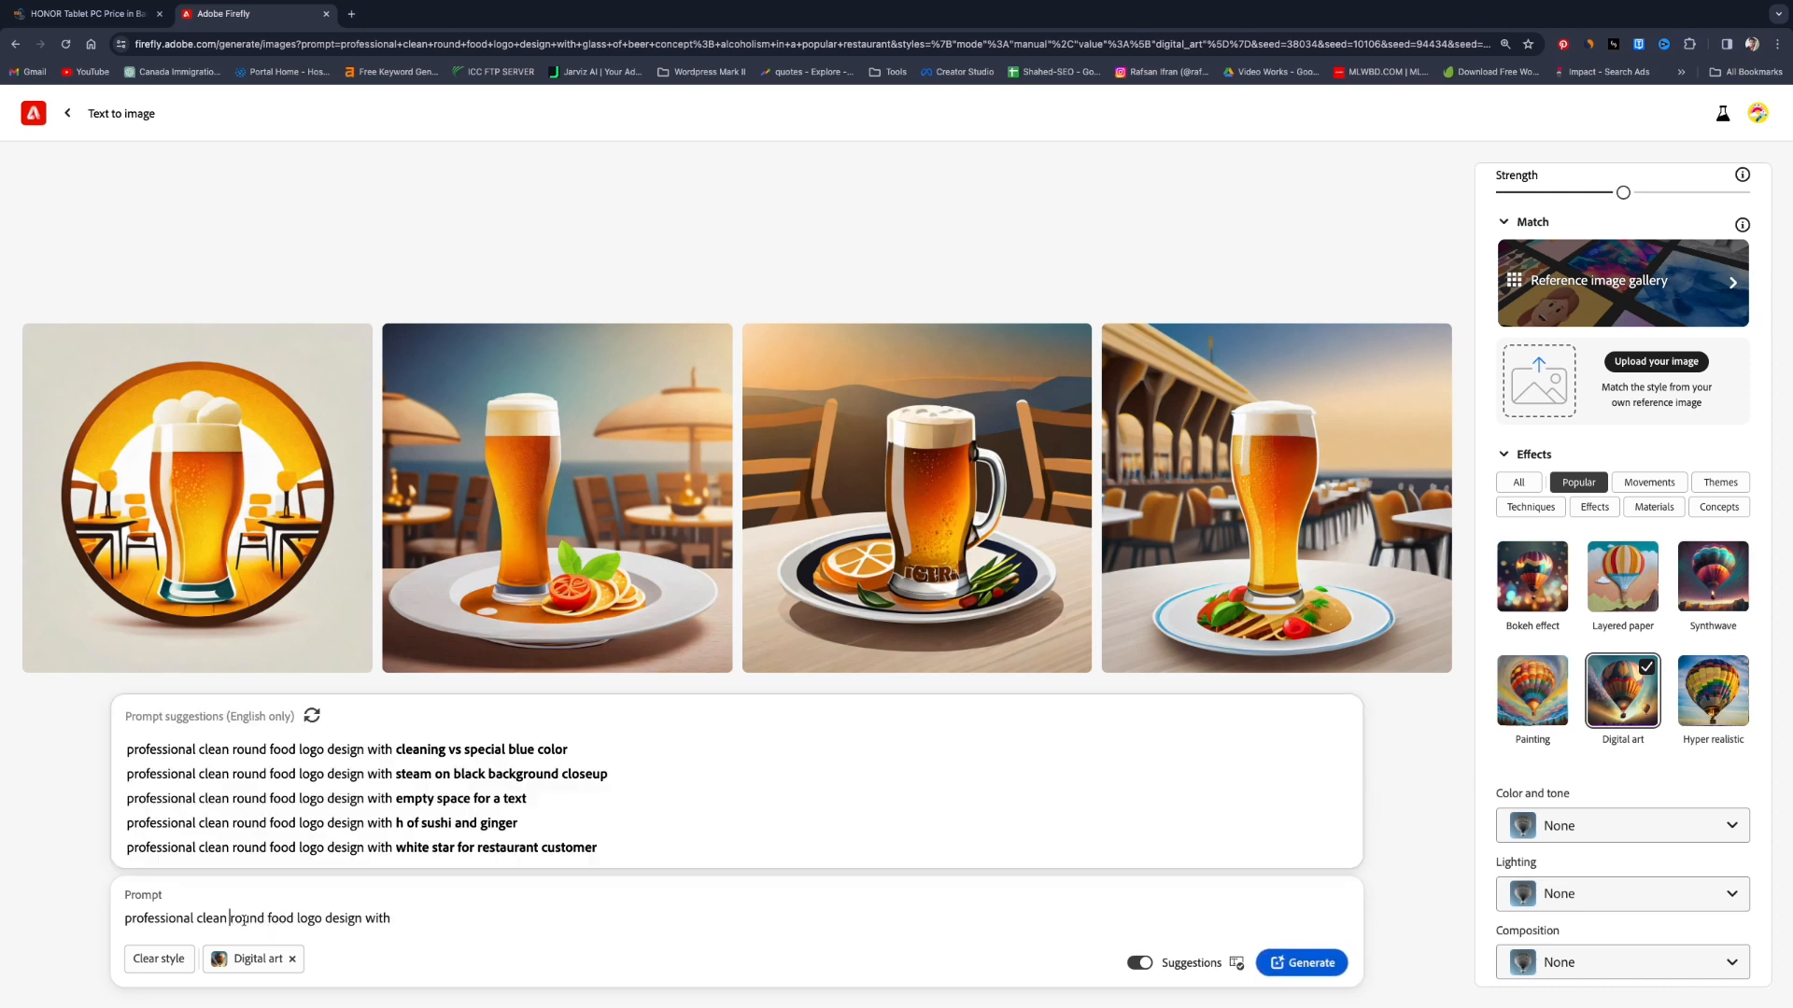
{"action": "left_click_drag", "start_coordinate": [230, 921], "coordinate": [321, 920]}
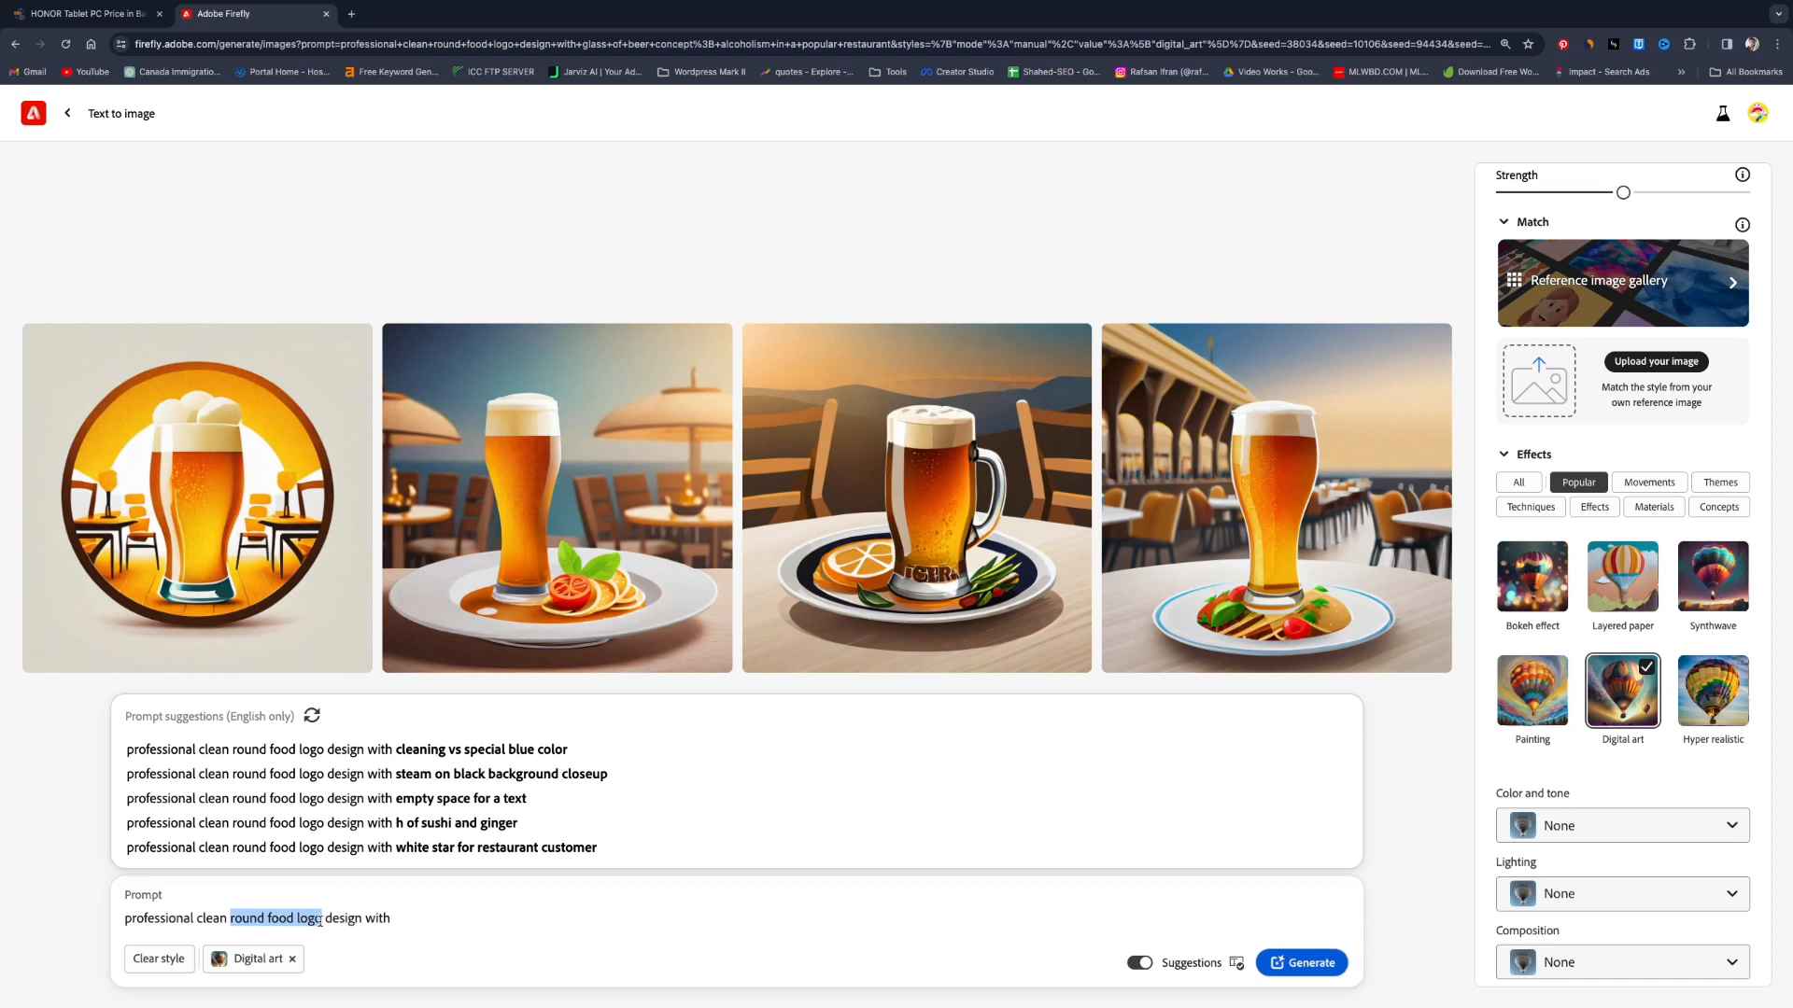
{"action": "type", "text": "archit"}
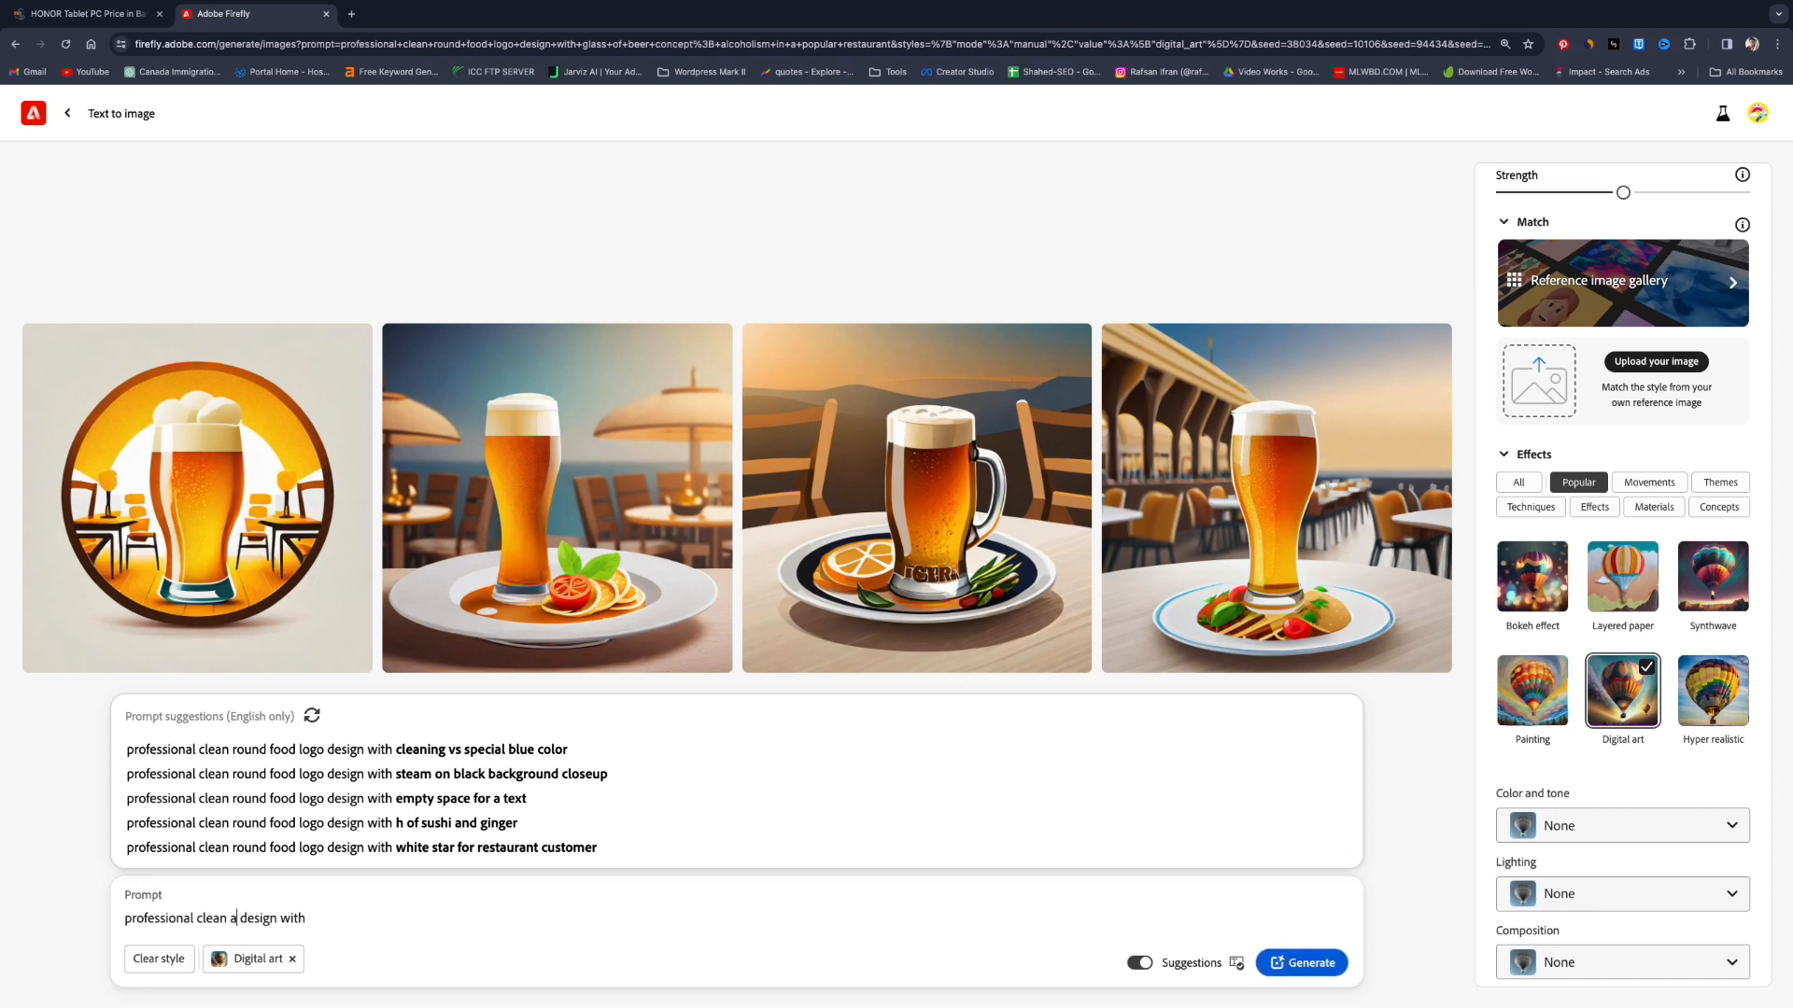
{"action": "type", "text": "ect"}
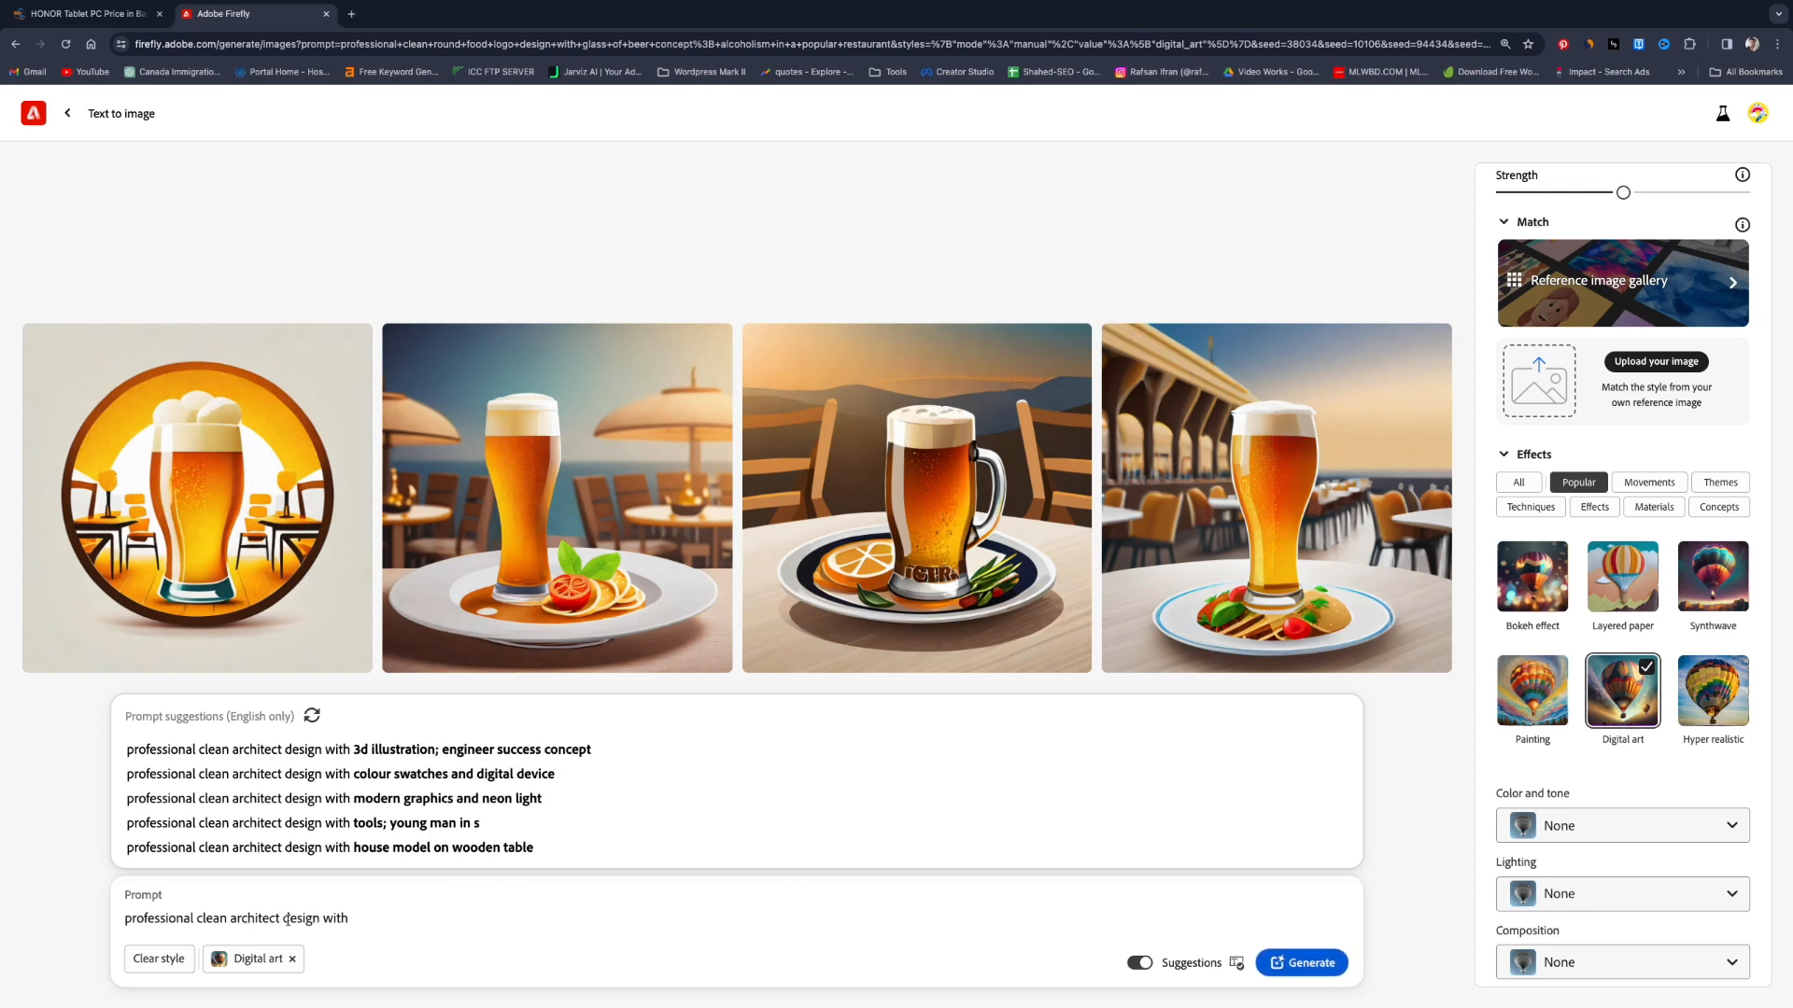
{"action": "type", "text": " logo"}
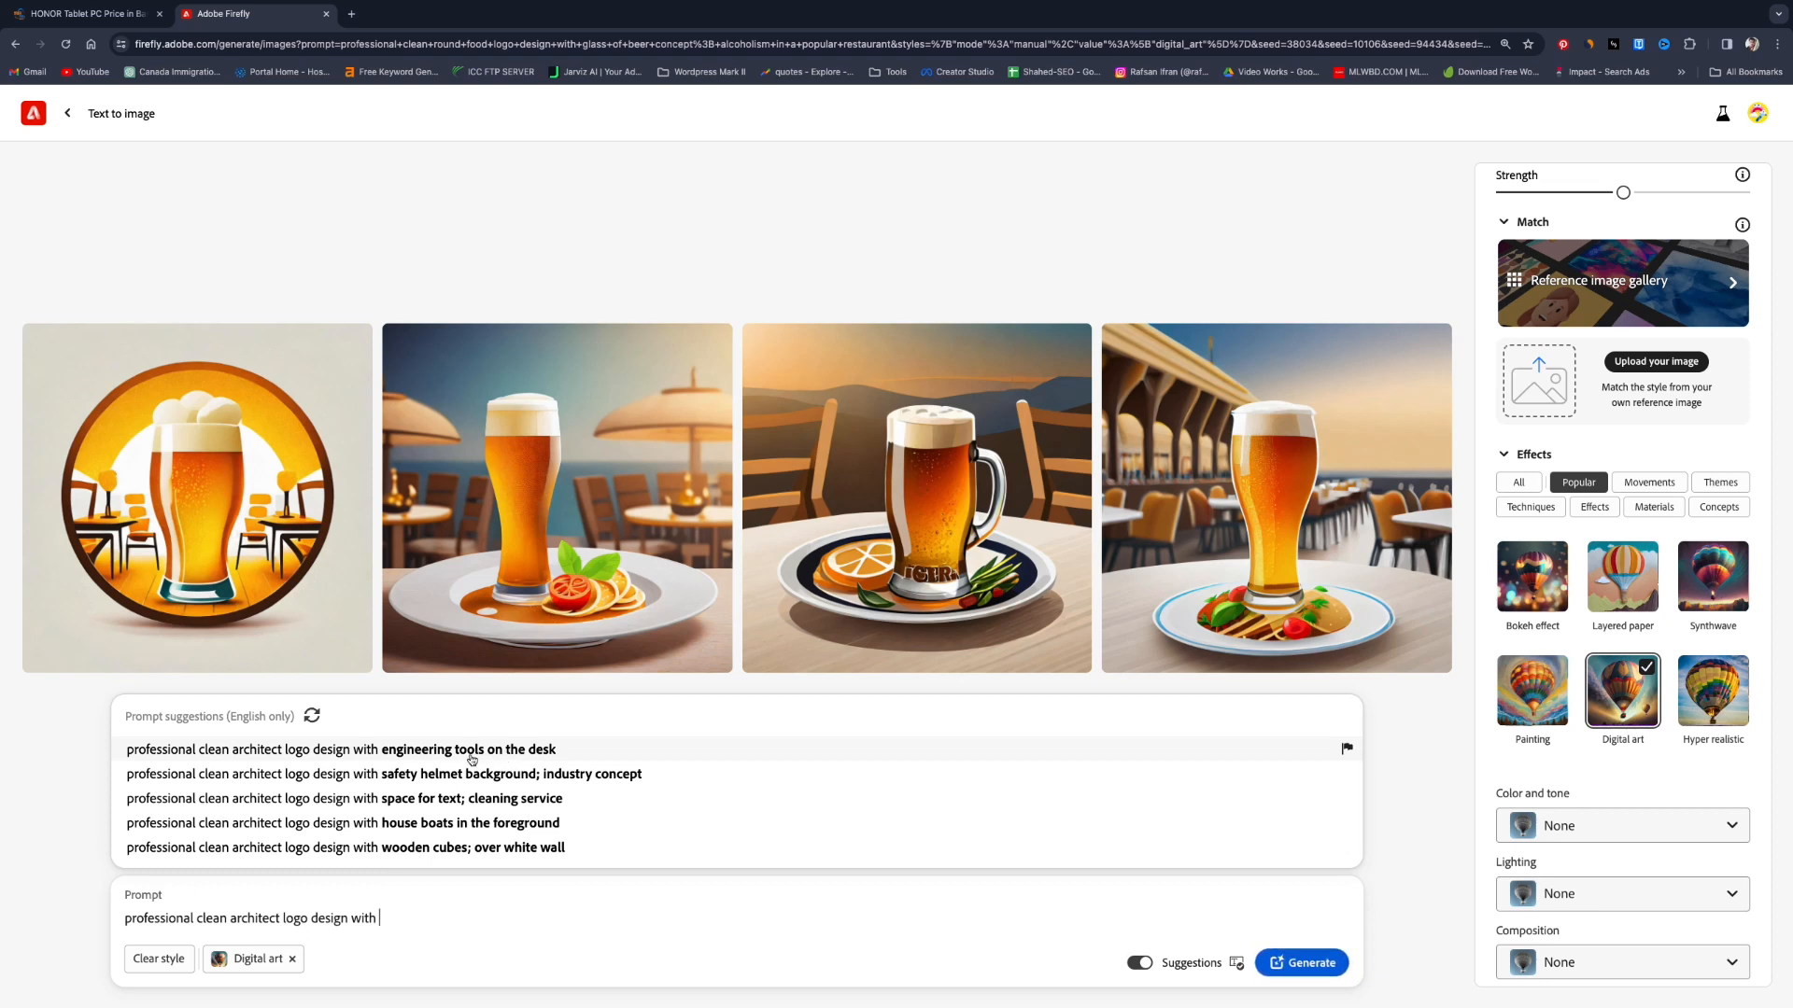
{"action": "left_click", "coordinate": [514, 758]}
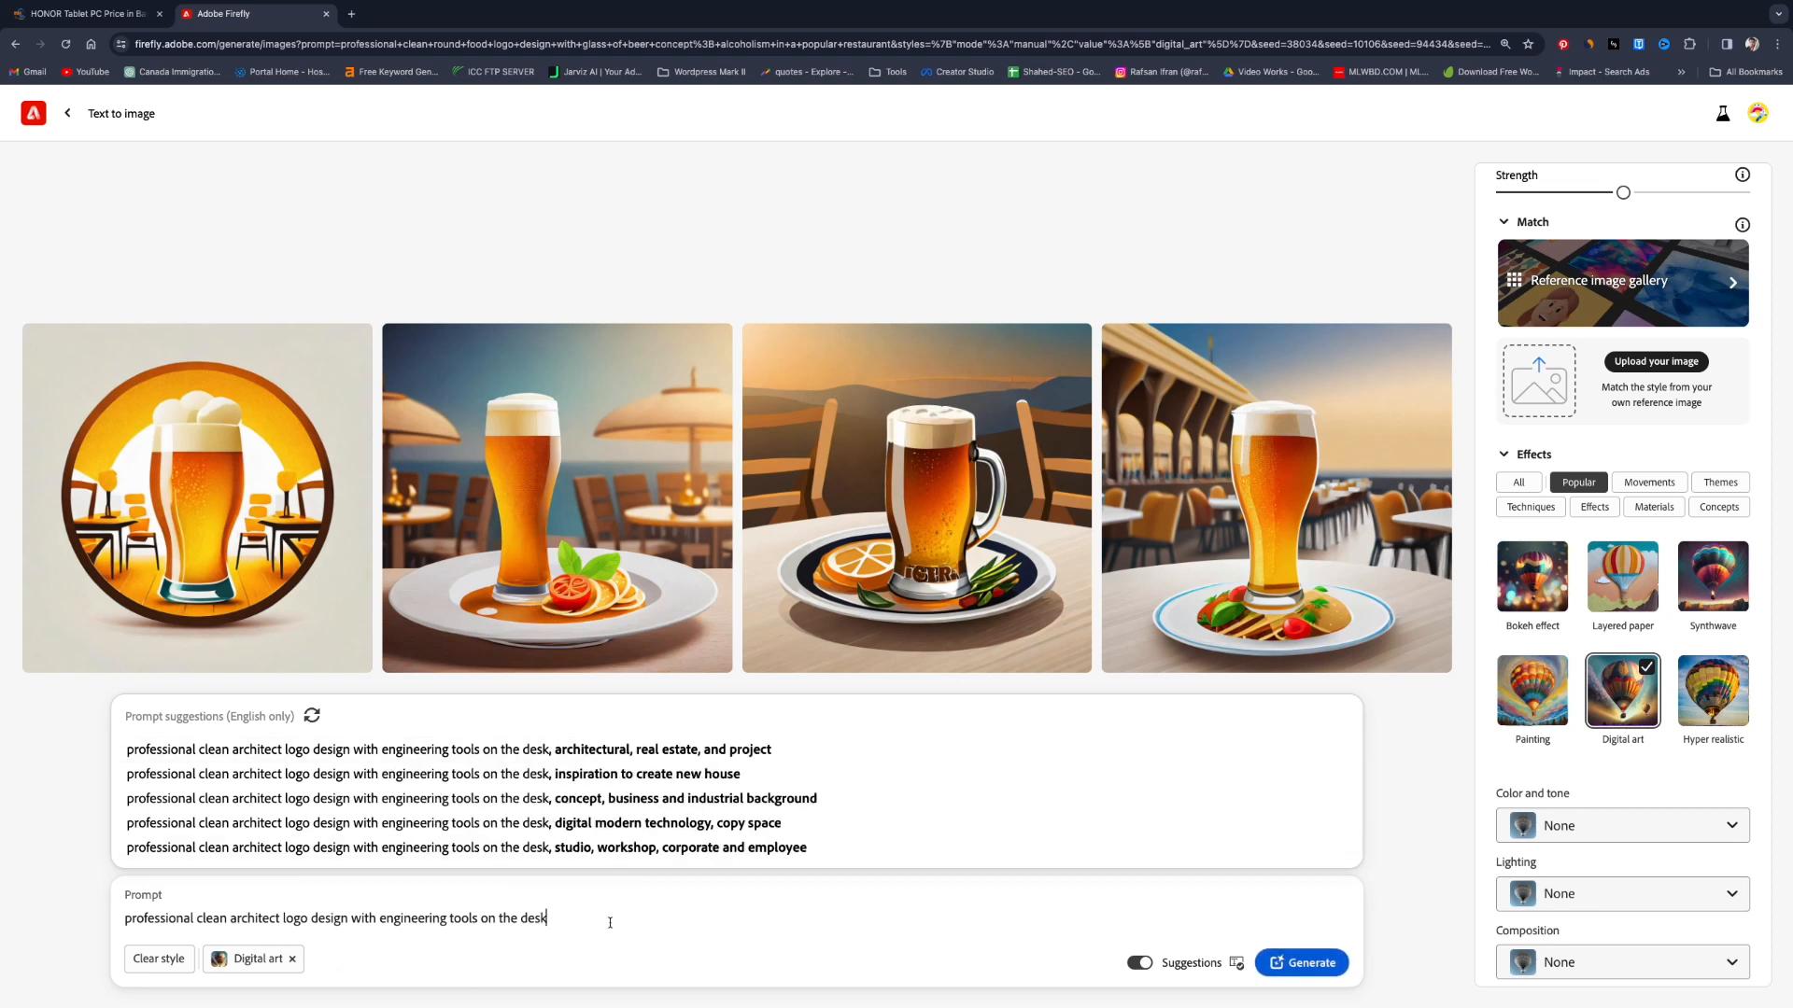
Dismiss the prompt suggestions and generate new images from the architect logo prompt with the Digital art effect
{"action": "left_click", "coordinate": [1372, 894]}
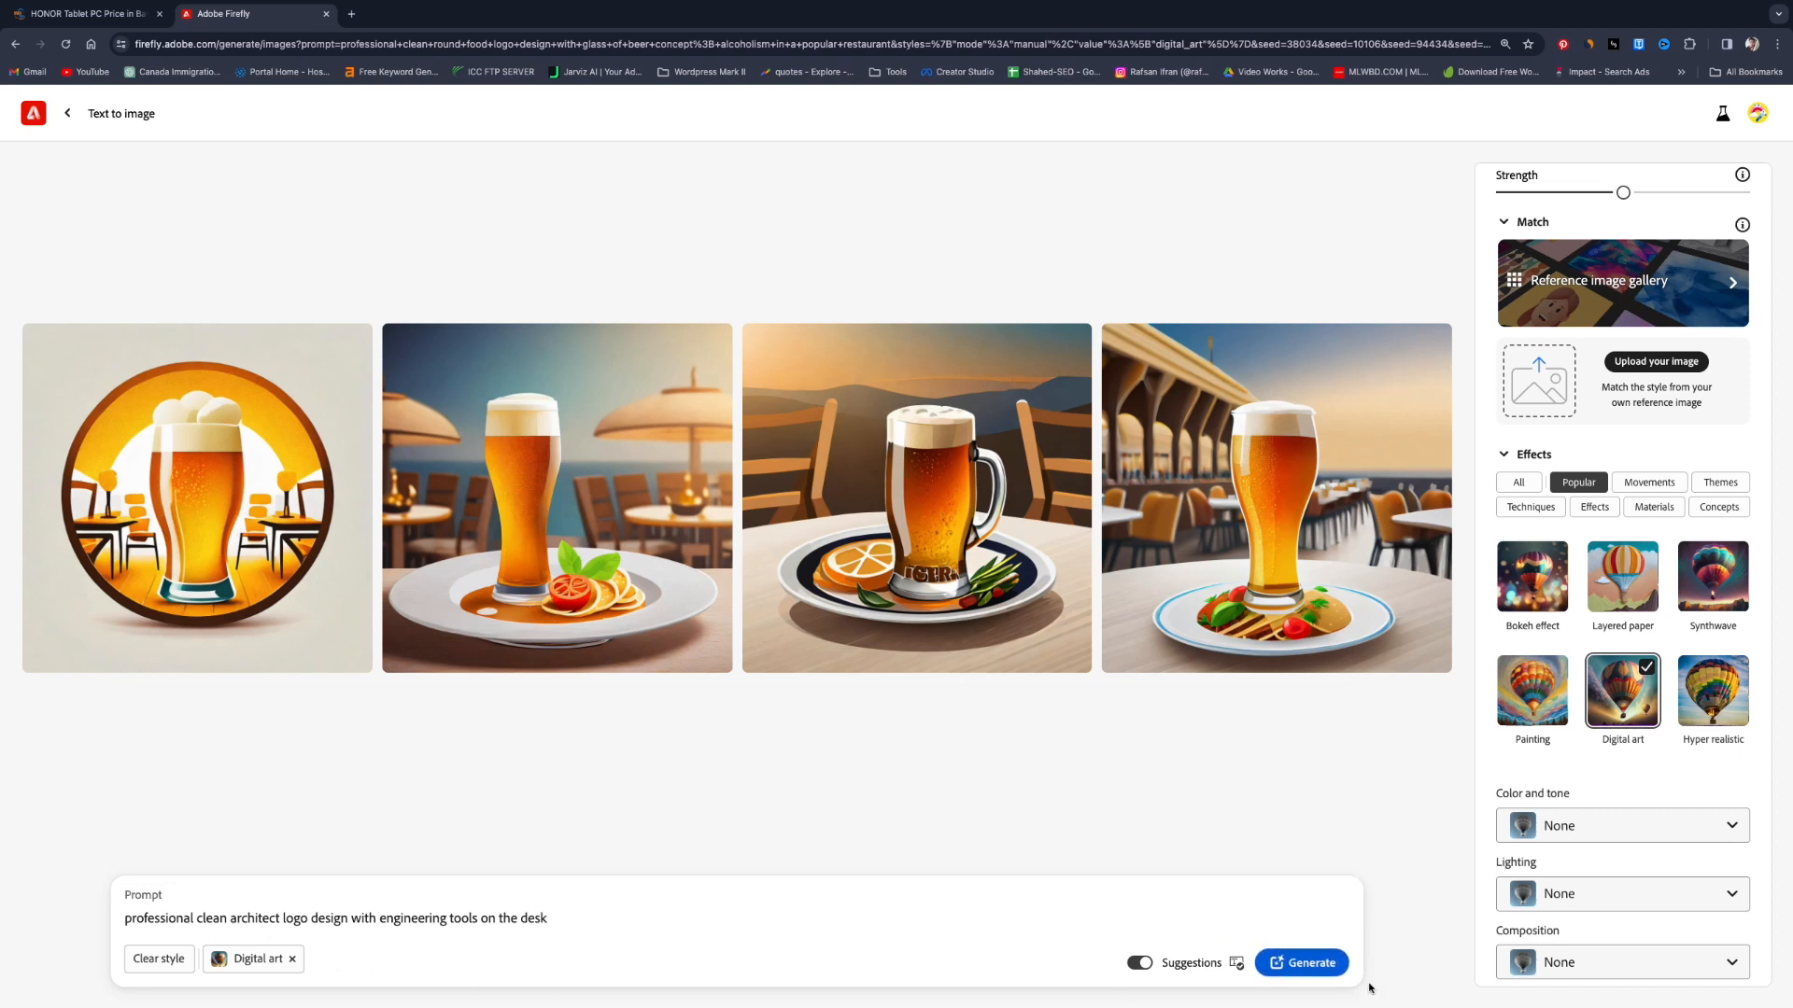
{"action": "left_click", "coordinate": [1295, 970]}
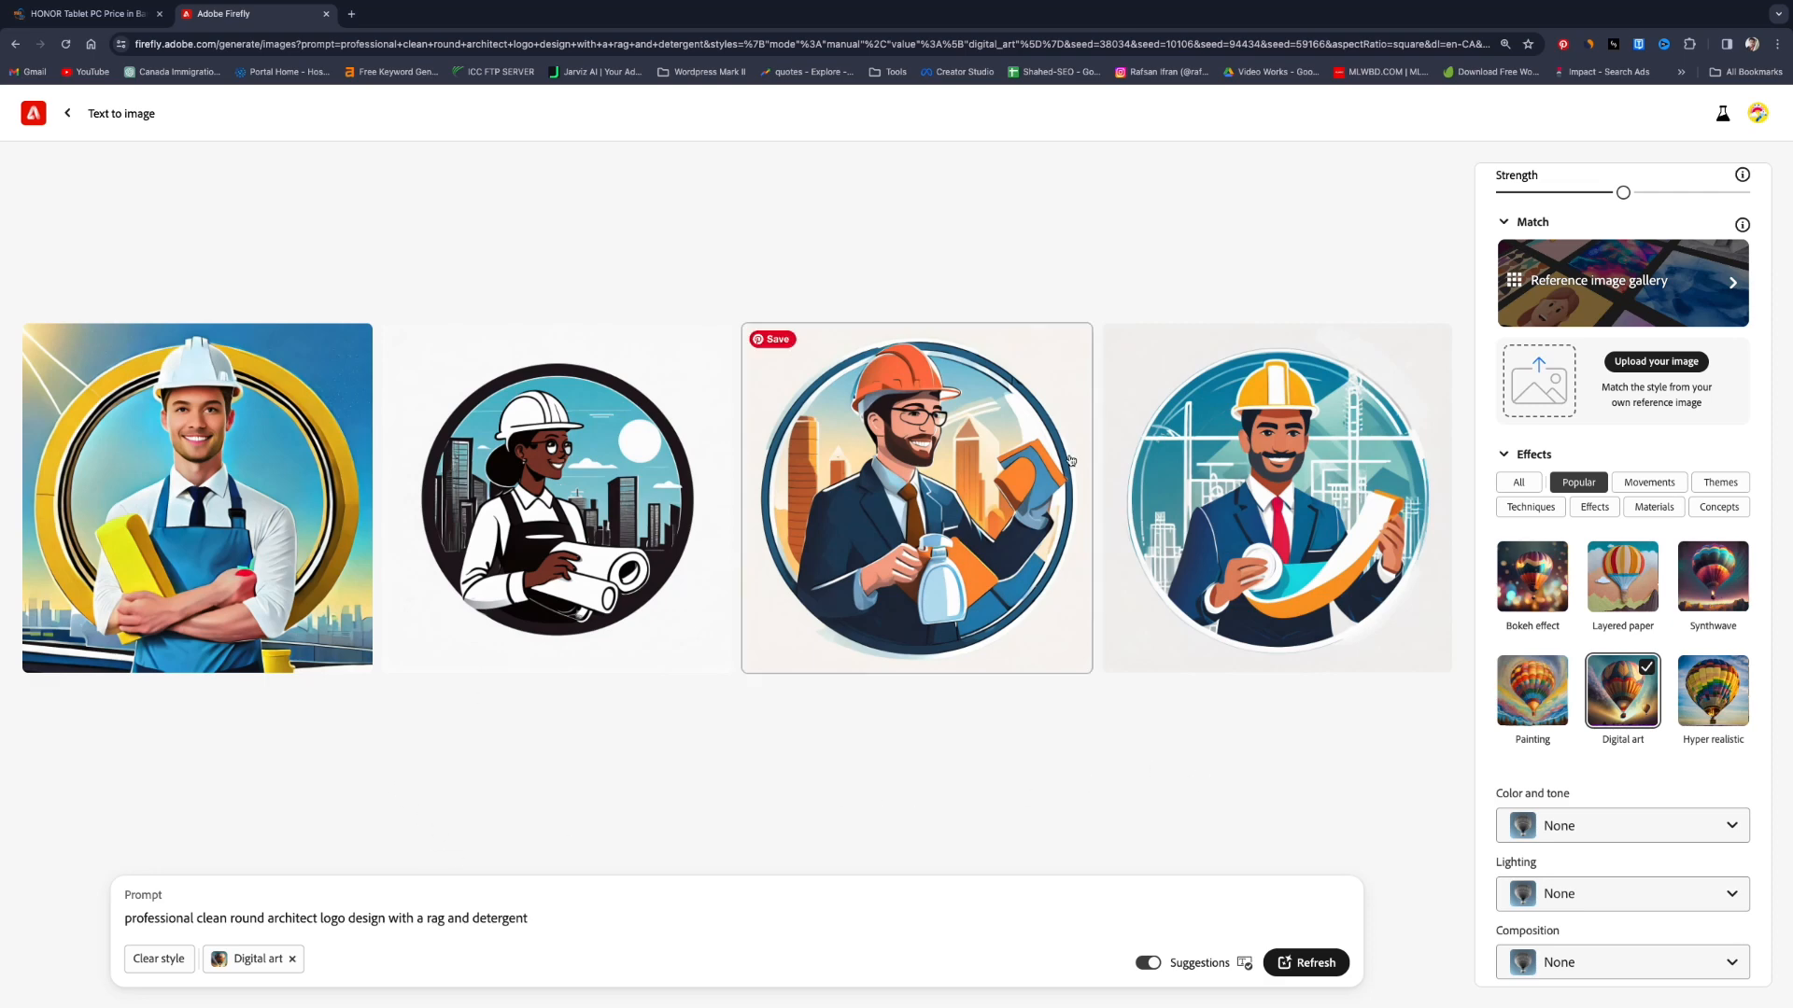
View the orange-helmet architect logo and the following yellow-helmet one enlarged, and close the preview
{"action": "left_click", "coordinate": [960, 525]}
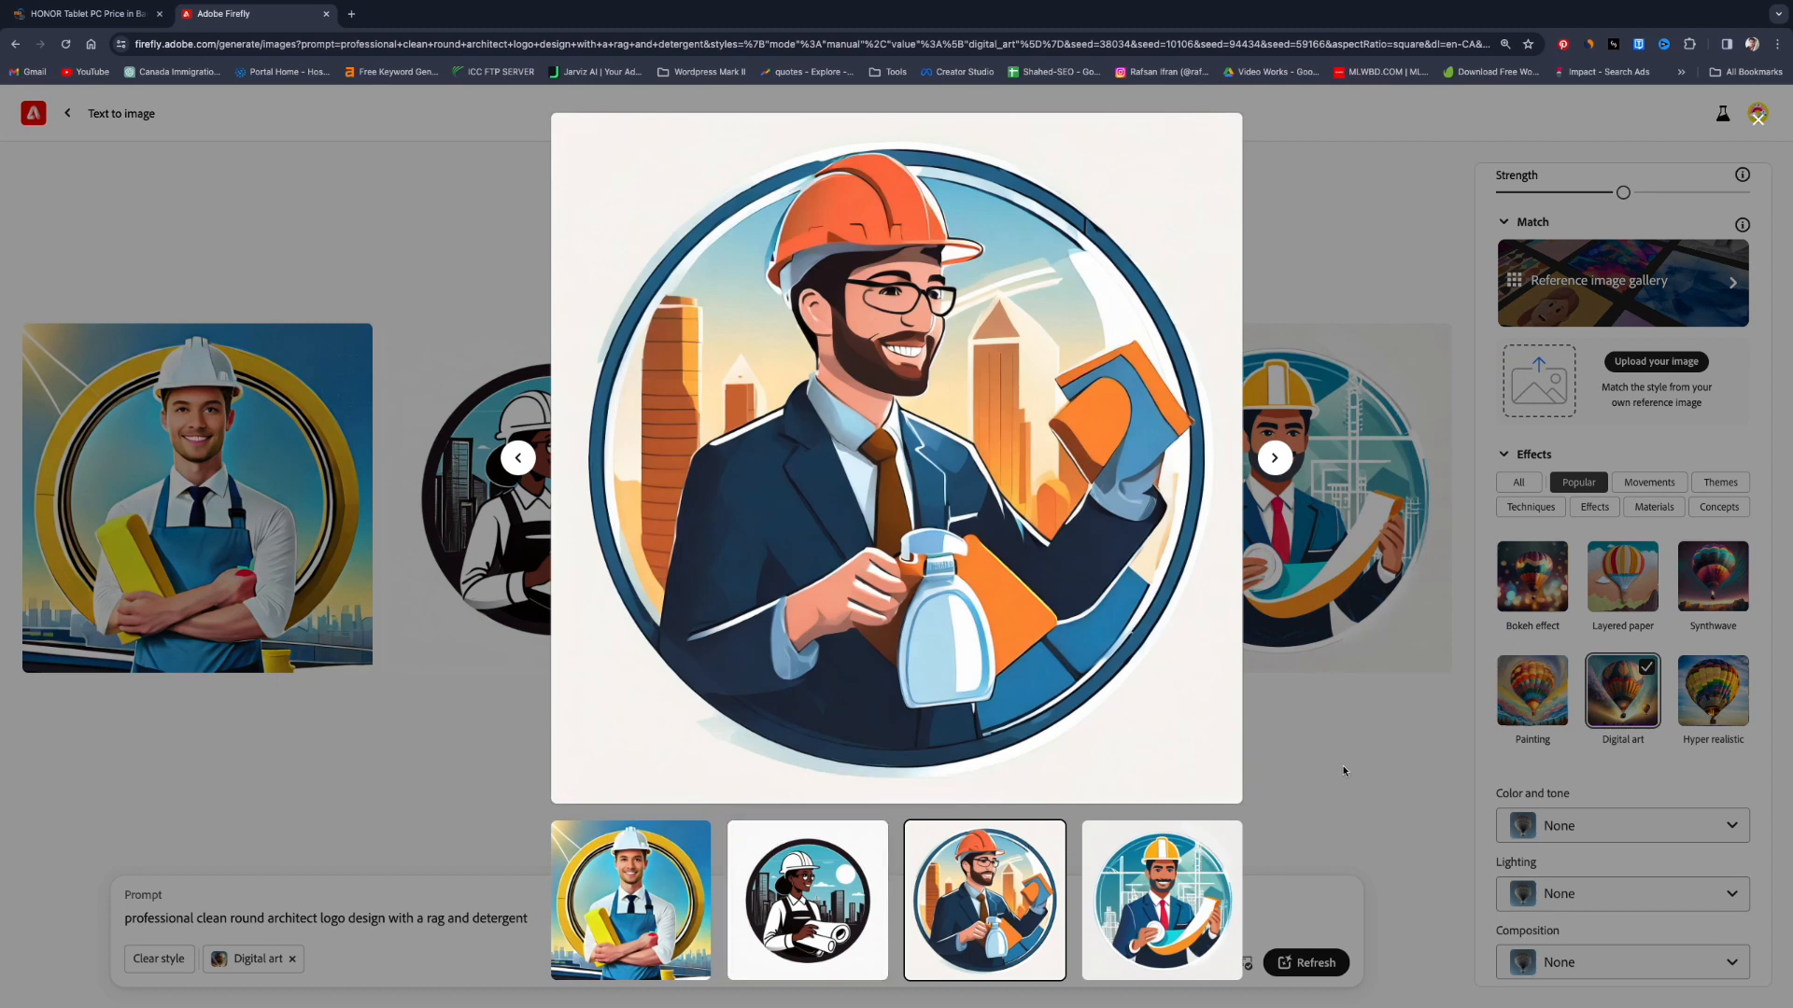
{"action": "left_click", "coordinate": [1273, 461]}
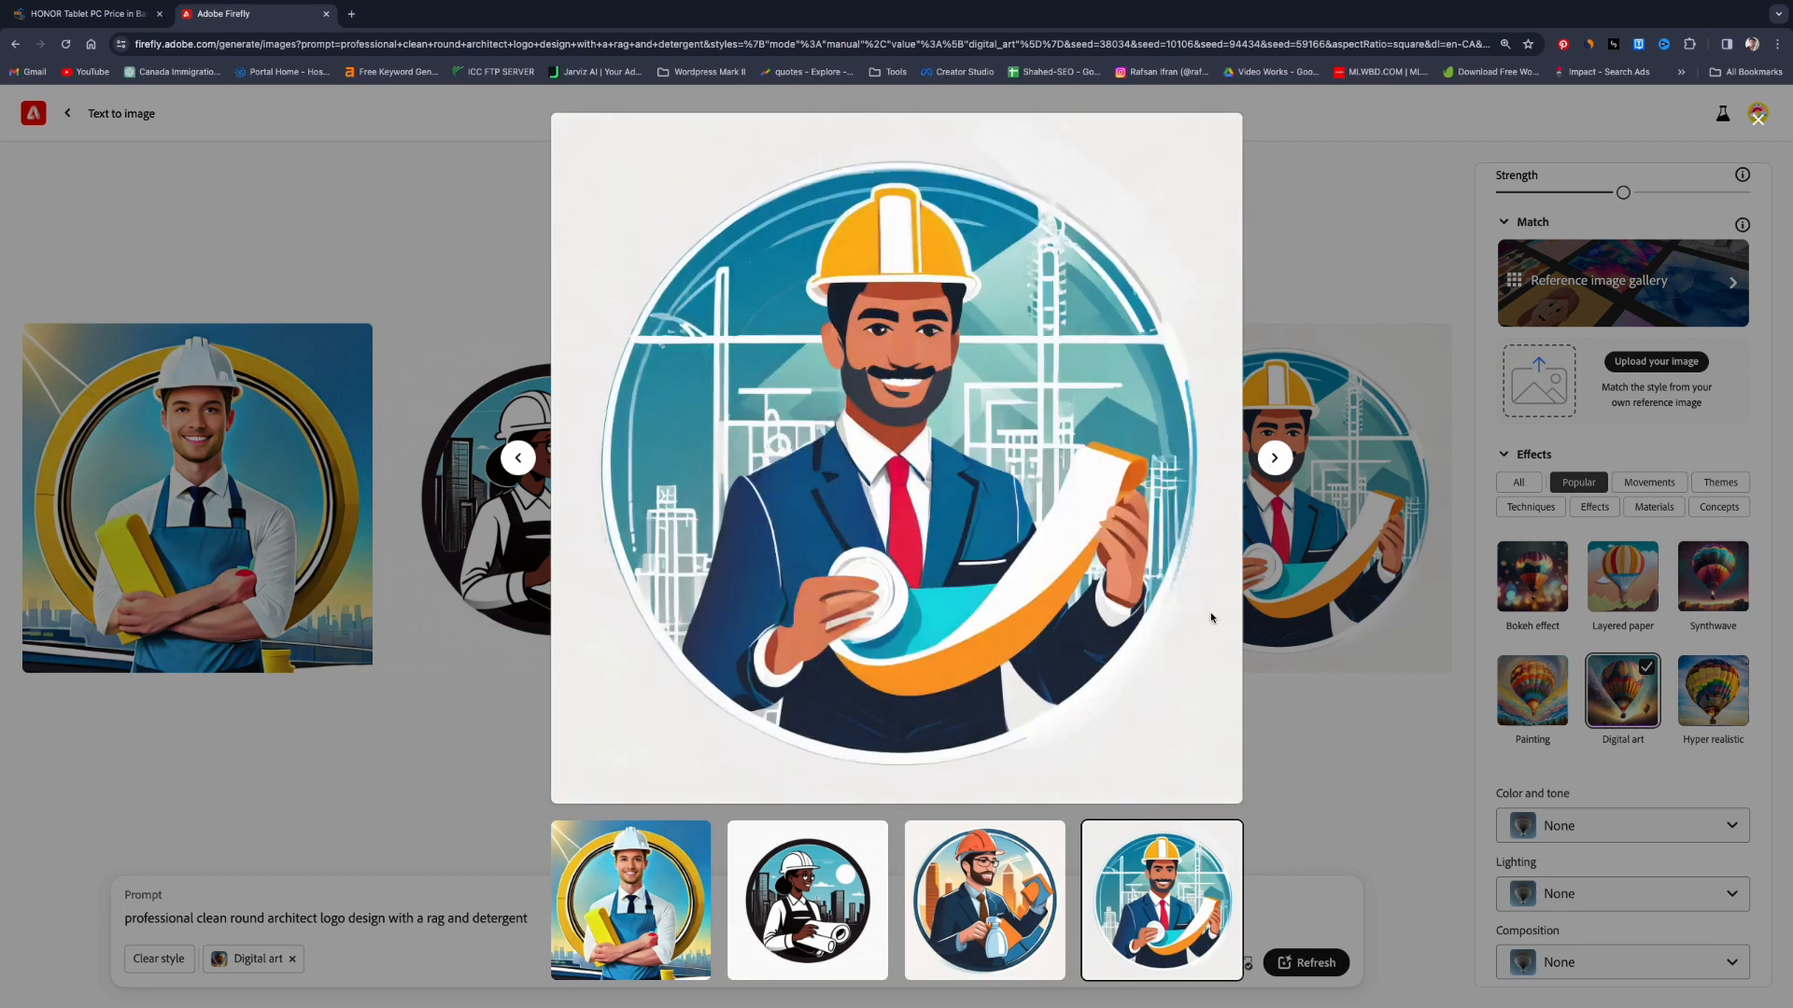
{"action": "left_click", "coordinate": [1350, 715]}
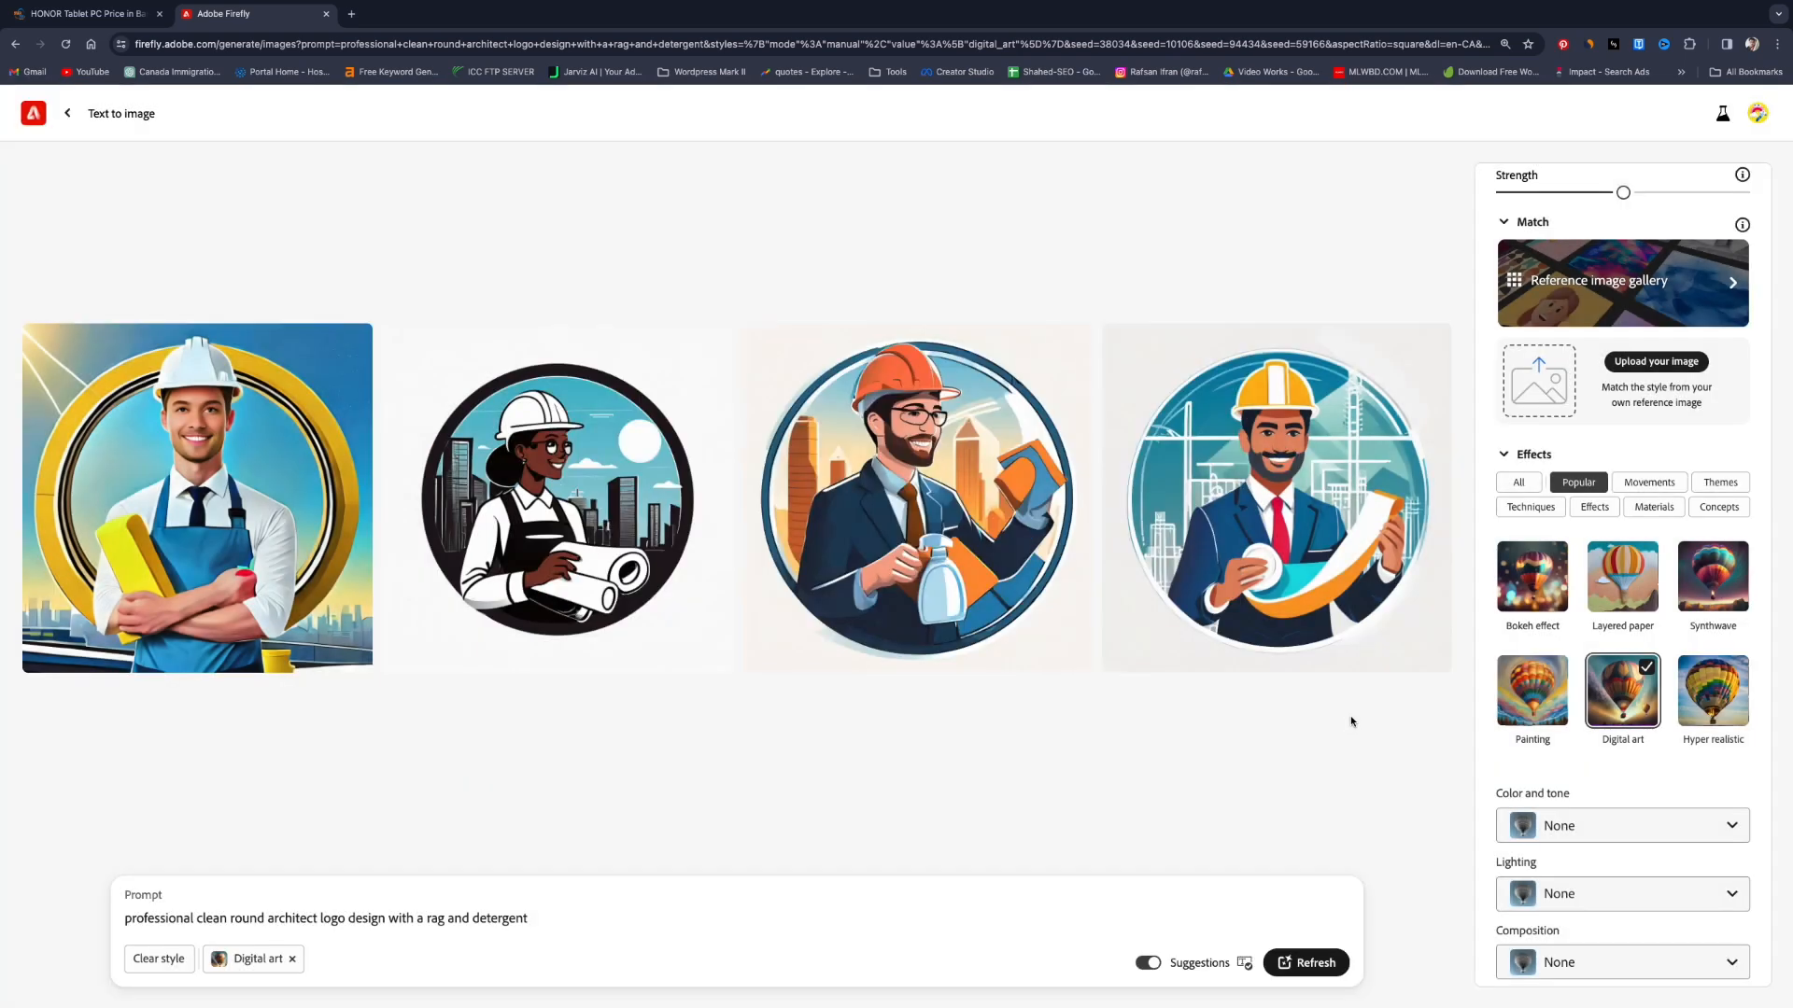
Generate a fresh set of images from the same prompt "professional clean round architect logo design with a rag and detergent"
{"action": "left_click", "coordinate": [1312, 968]}
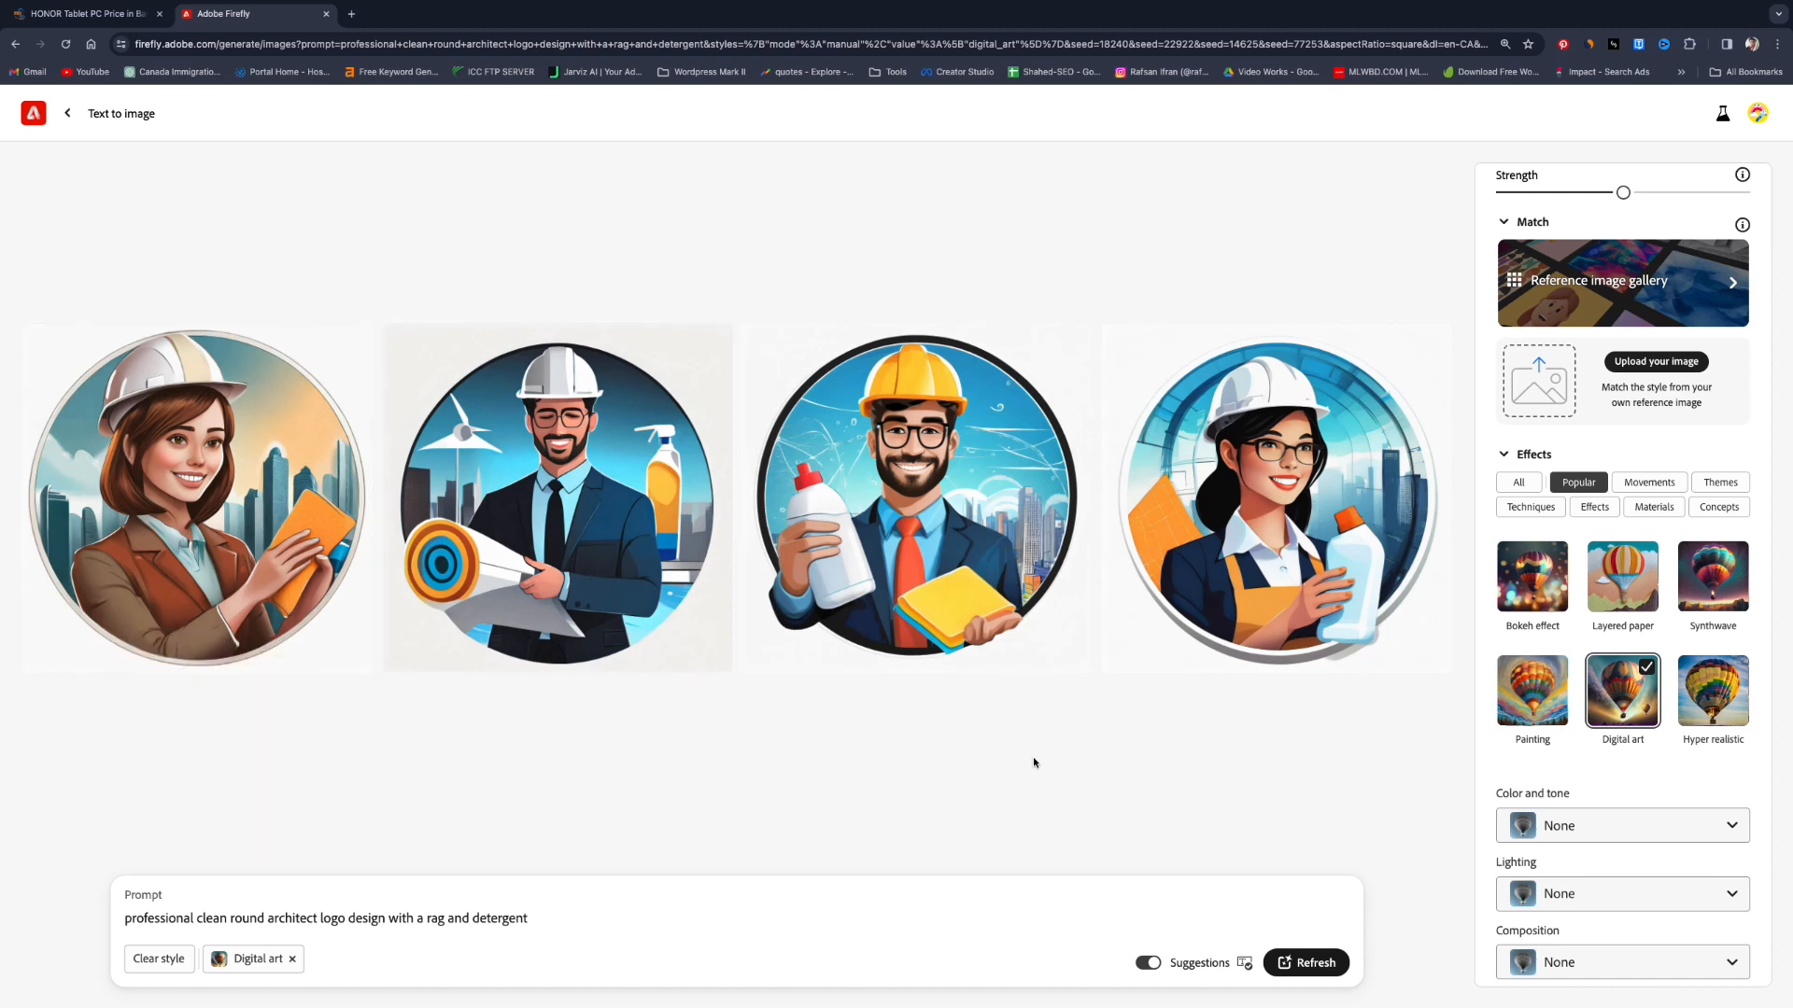
{"action": "key", "text": "Tab"}
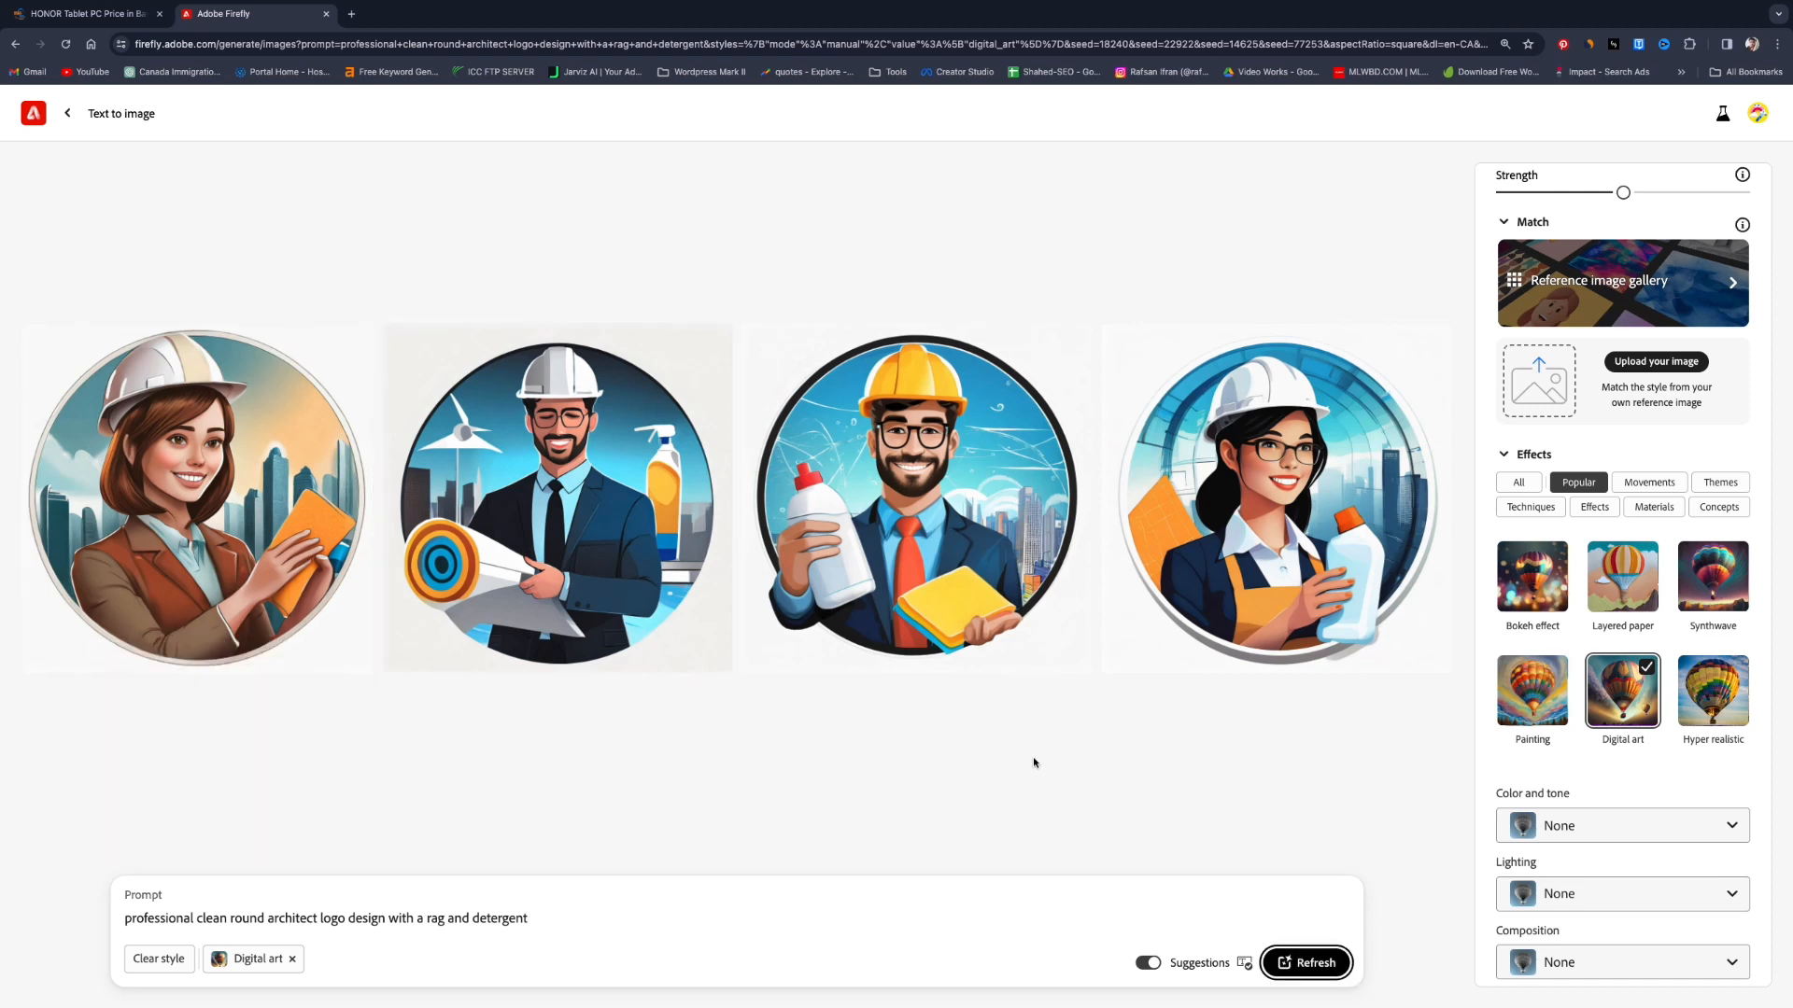
{"action": "key", "text": "super+shift+5"}
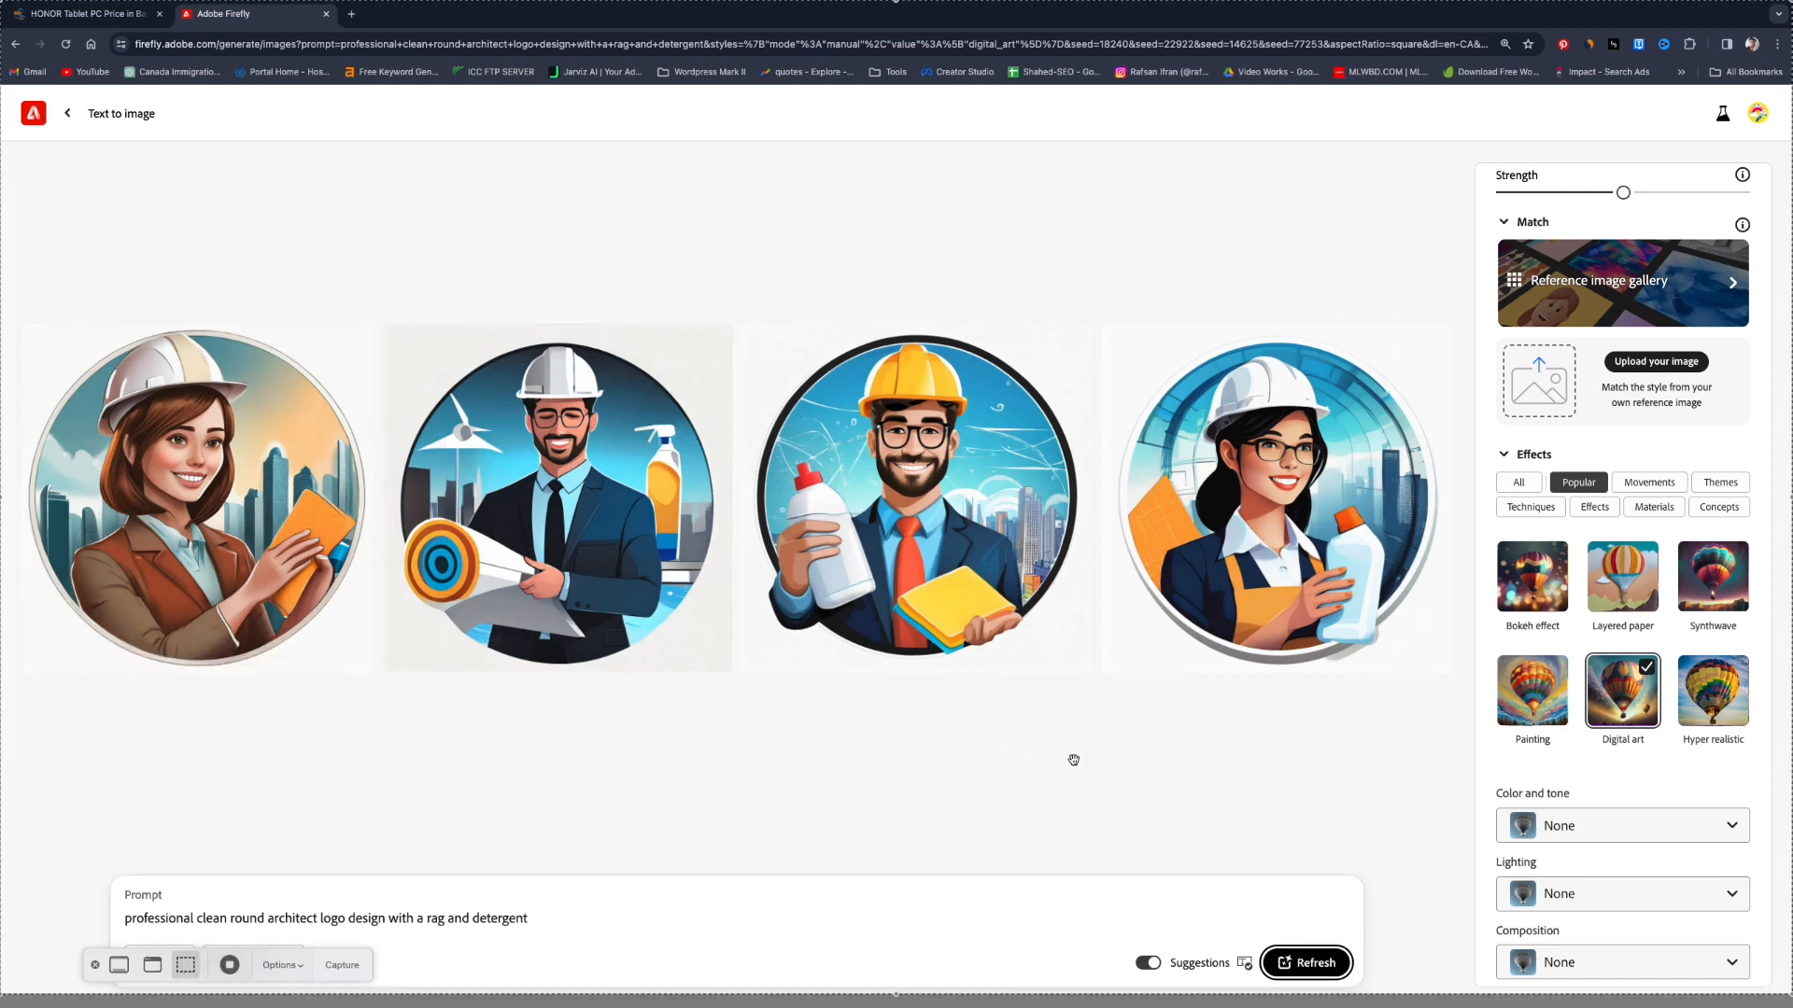